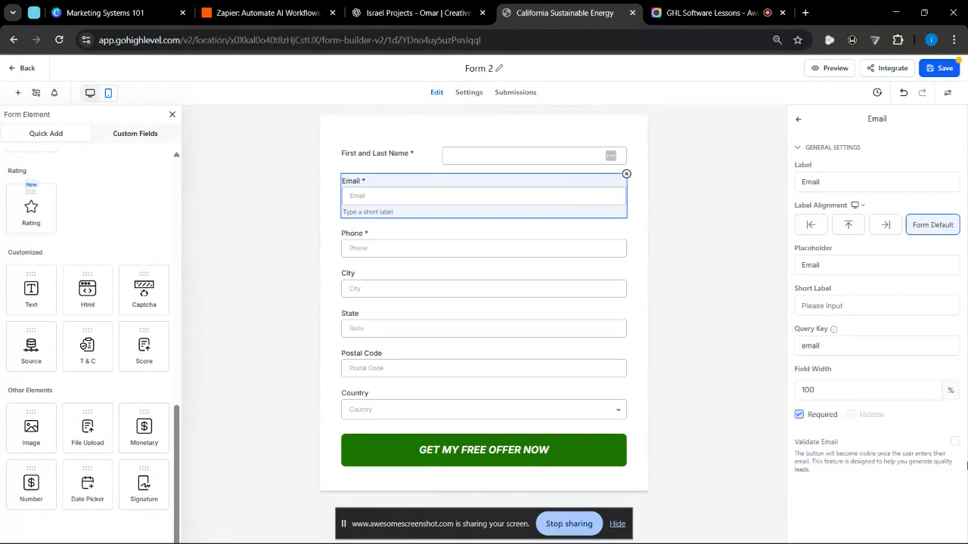
# - Look over the content and font settings of the "GET MY FREE OFFER NOW" button, then leave the button's settings
pyautogui.click(519, 443)
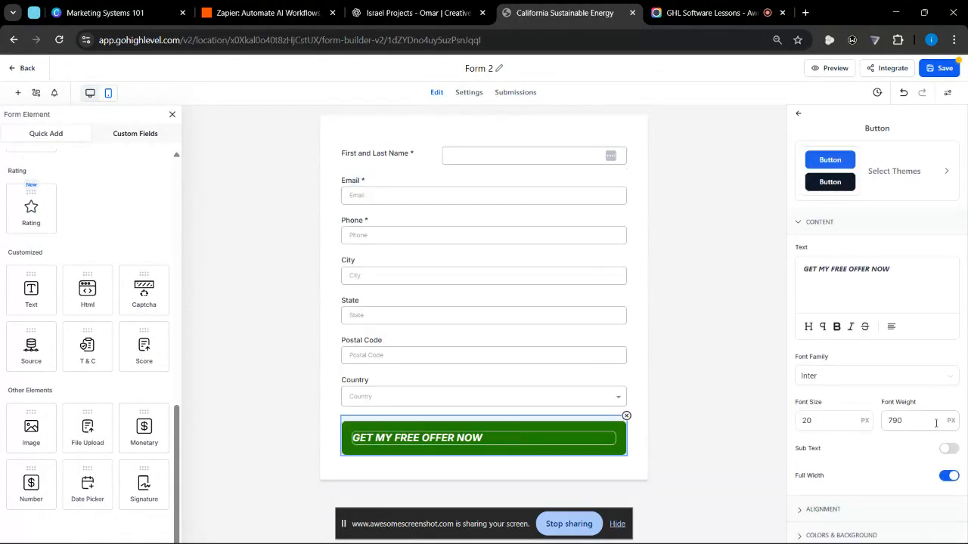
pyautogui.scroll(-2, 936, 423)
pyautogui.scroll(2, 936, 424)
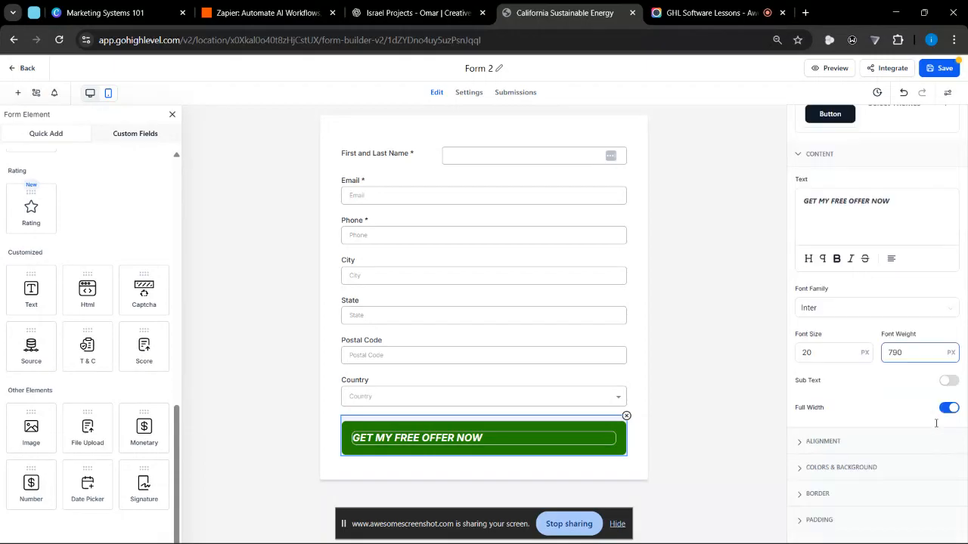
pyautogui.click(489, 145)
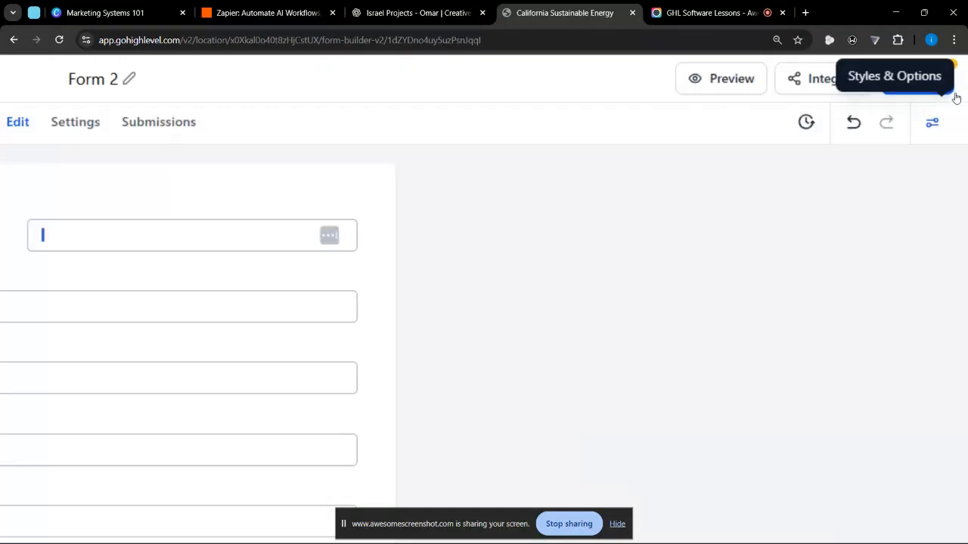
# - Preview Form 2 in its own browser tab, then close the preview and return to the form builder
pyautogui.scroll(2, 956, 98)
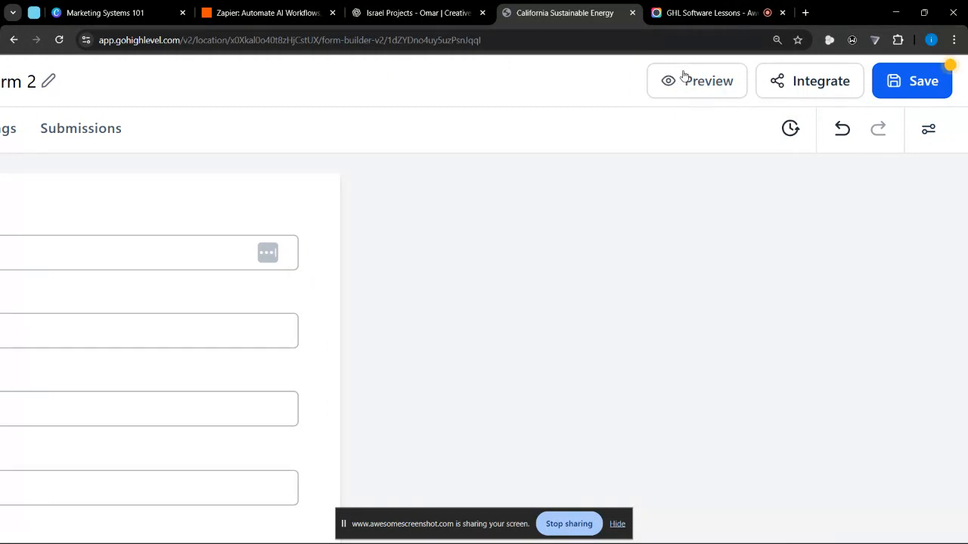
pyautogui.scroll(-5, 684, 75)
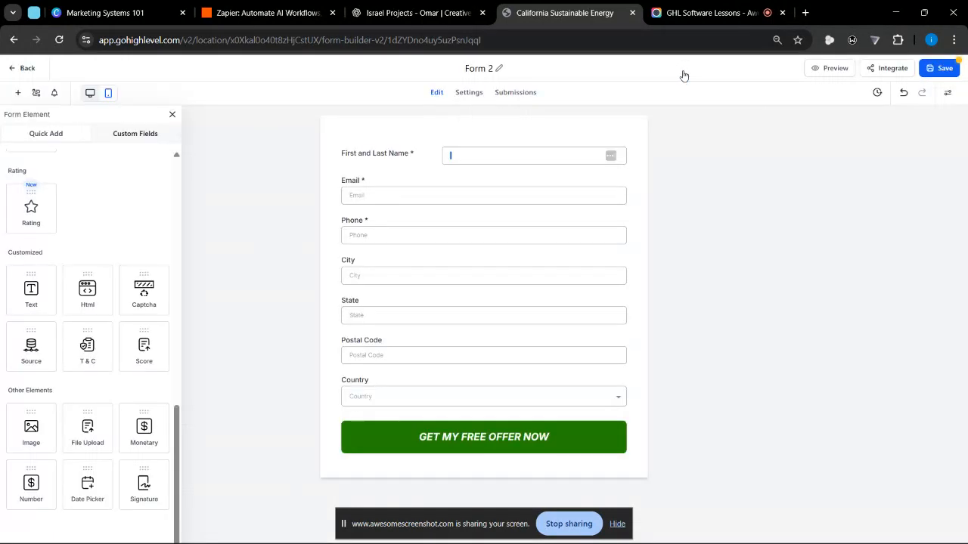
pyautogui.click(830, 67)
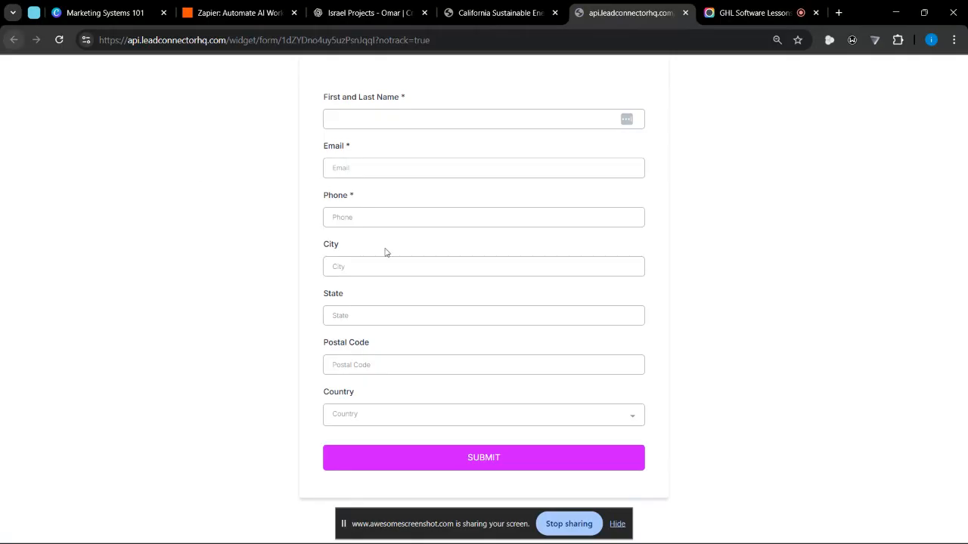
pyautogui.click(684, 11)
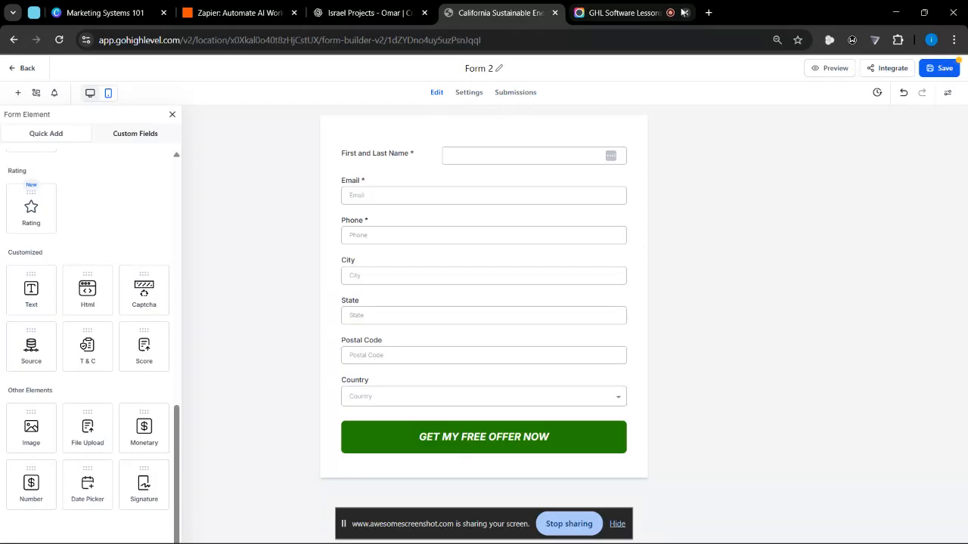
# - Save the current changes to Form 2
pyautogui.scroll(3, 952, 67)
pyautogui.scroll(-3, 952, 67)
pyautogui.click(953, 67)
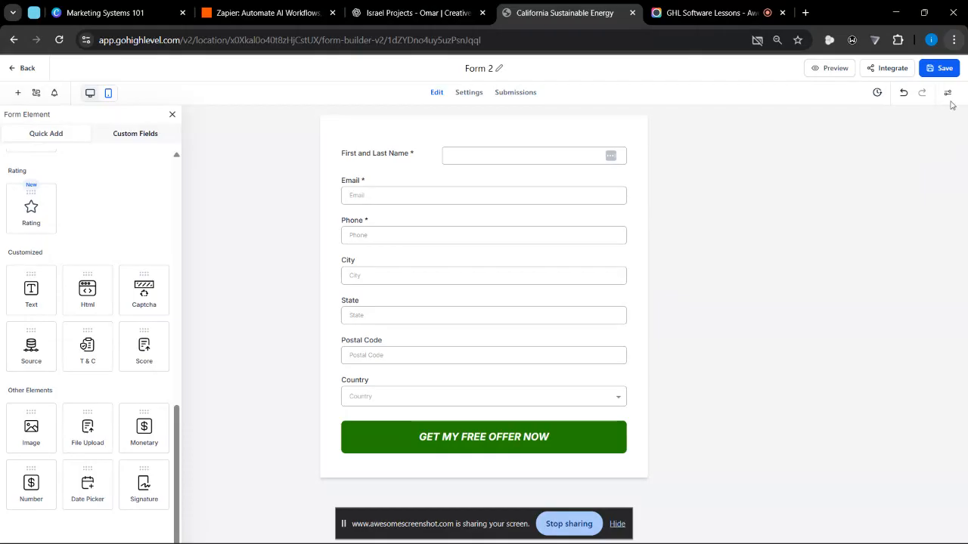
# - Open the form's version history, view versions #3, #2 and #1, and return to the builder without restoring any
pyautogui.scroll(5, 885, 66)
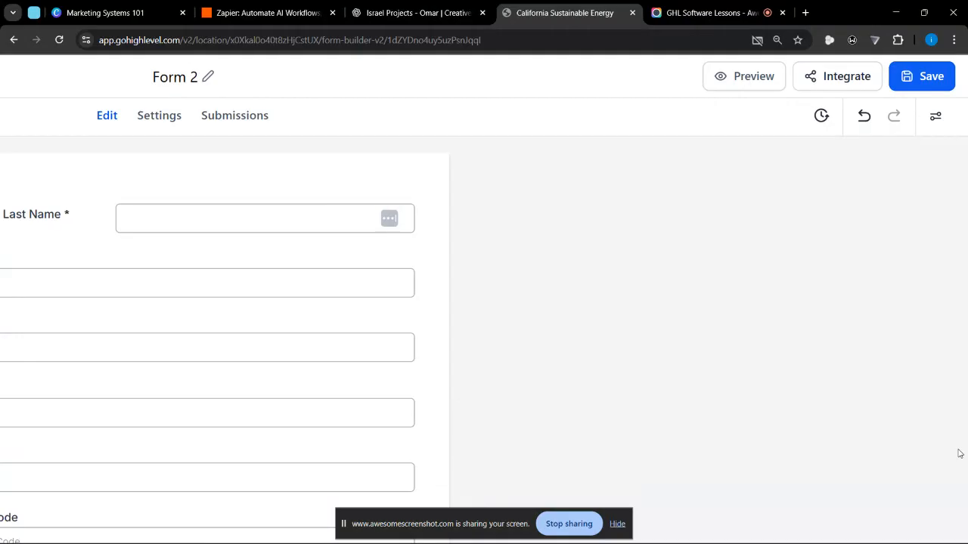
pyautogui.hotkey('ctrl', '-')
pyautogui.hotkey('ctrl', '-')
pyautogui.hotkey('ctrl', '-')
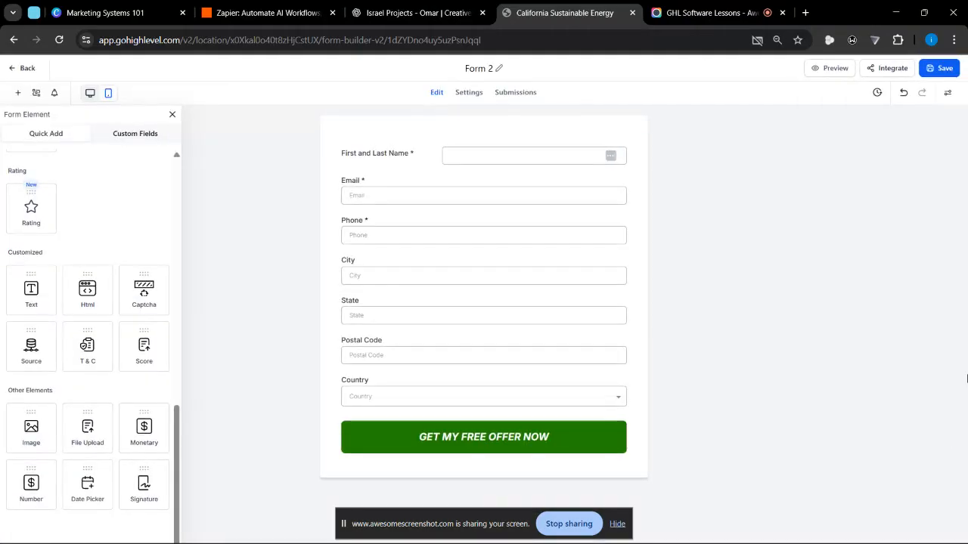
pyautogui.click(877, 94)
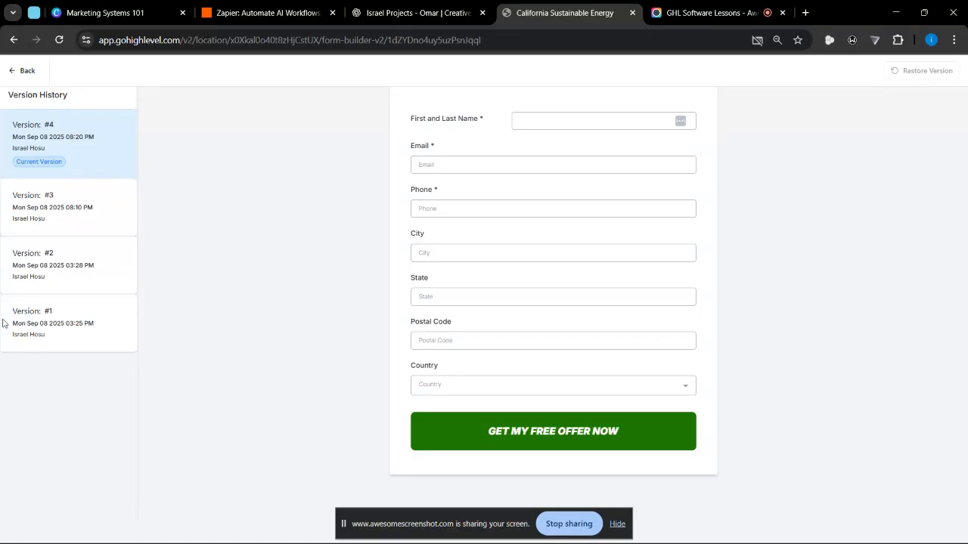
pyautogui.click(52, 216)
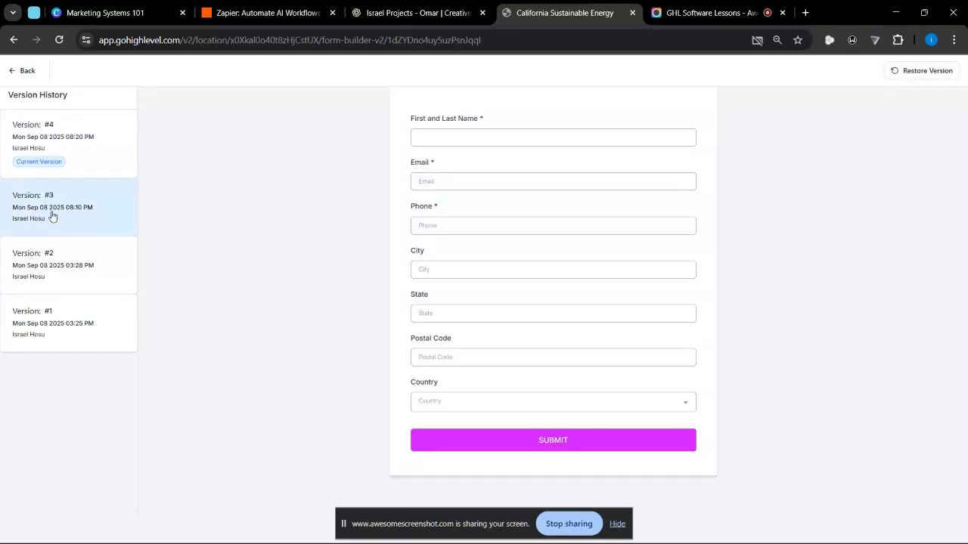
pyautogui.click(39, 254)
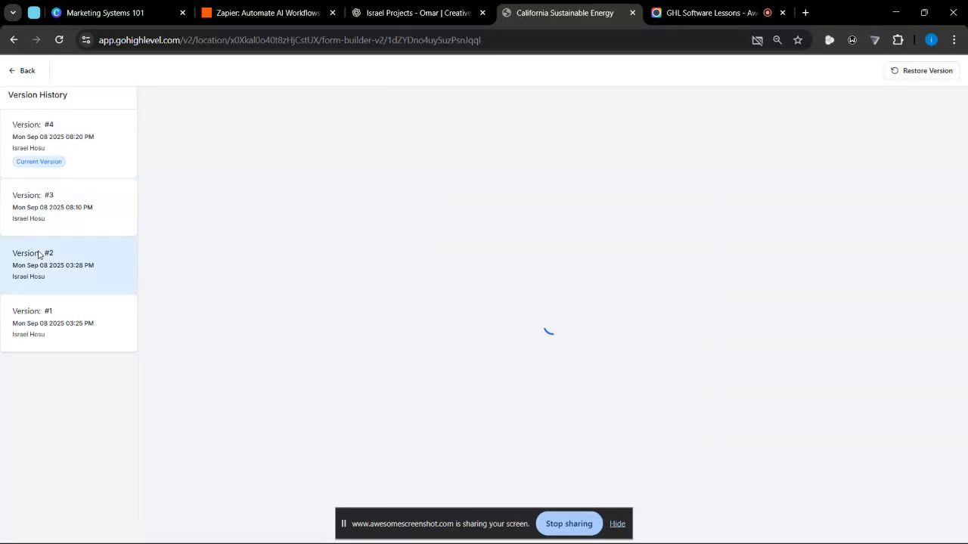
pyautogui.click(46, 319)
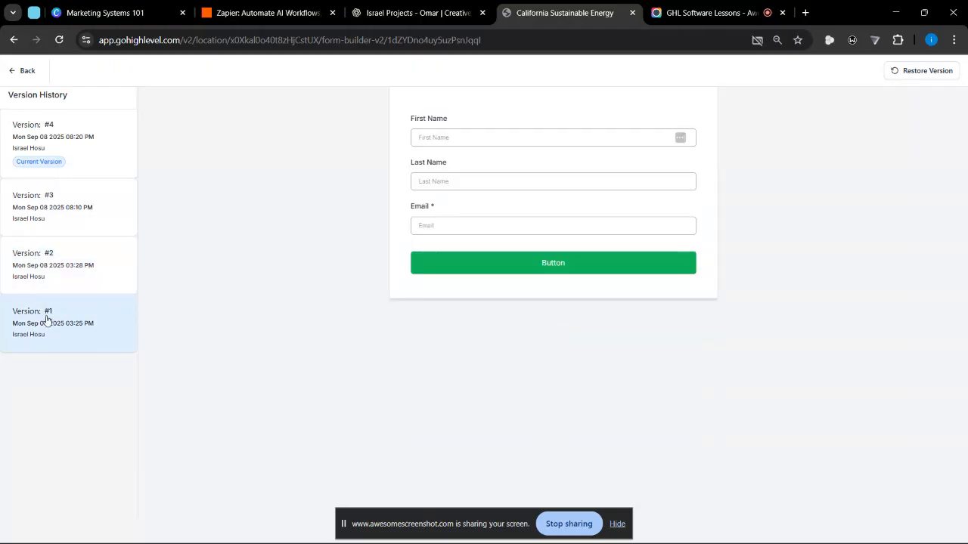
pyautogui.click(23, 71)
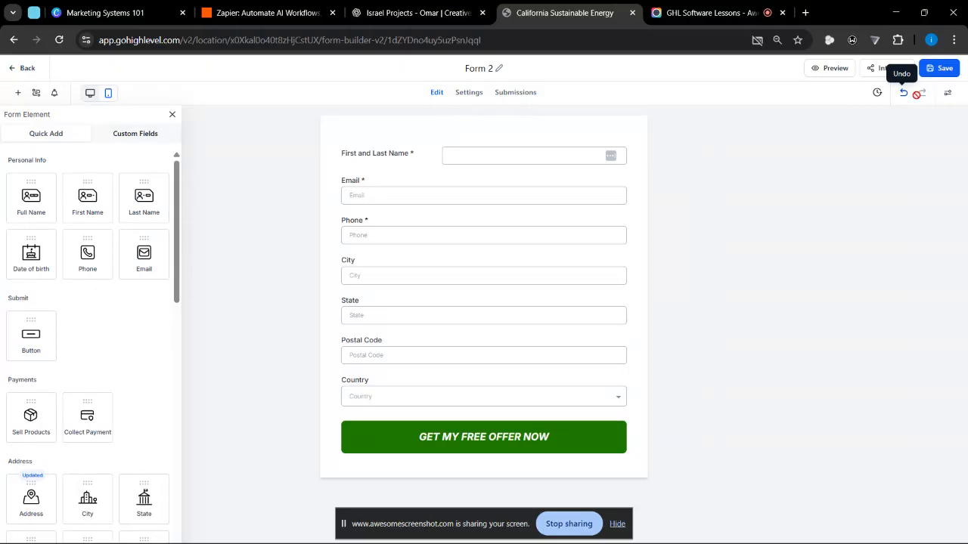
# - Delete the Email field from the form, undo the deletion, and close the field settings
pyautogui.hotkey('ctrl', '+')
pyautogui.hotkey('ctrl', '+')
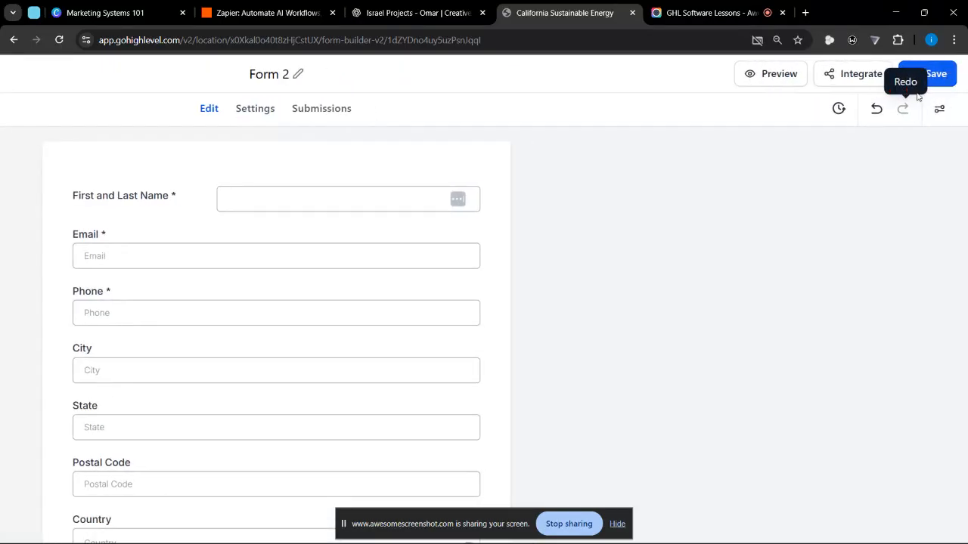
pyautogui.scroll(5, 919, 104)
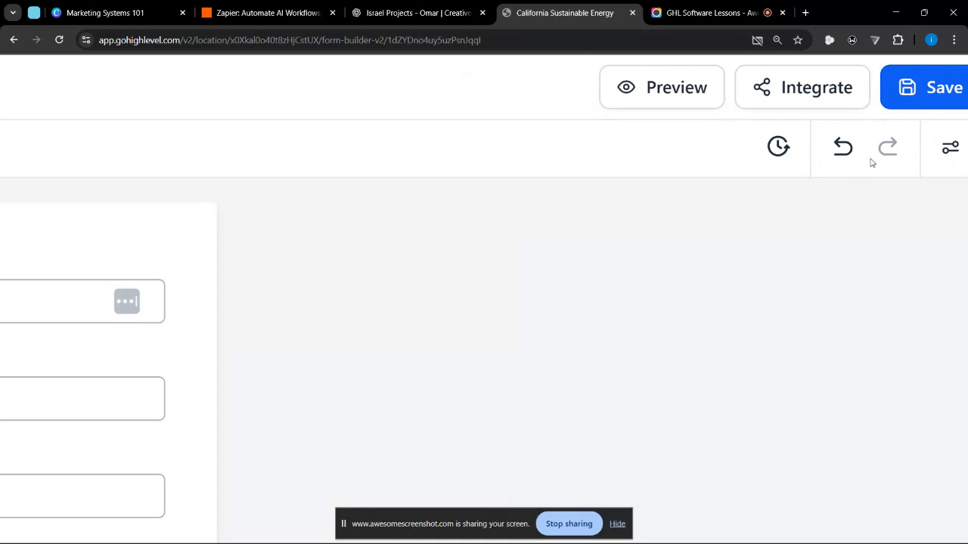
pyautogui.scroll(-7, 835, 145)
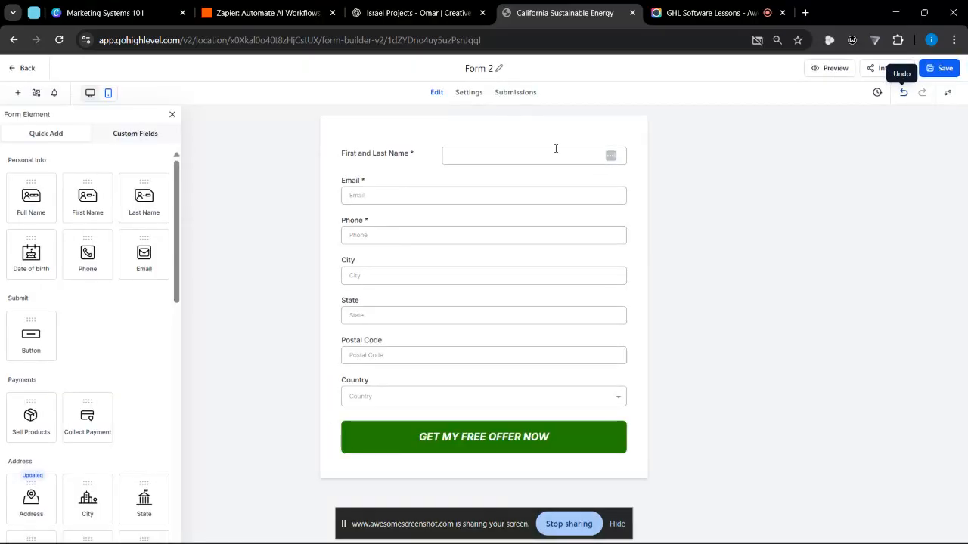
pyautogui.click(593, 191)
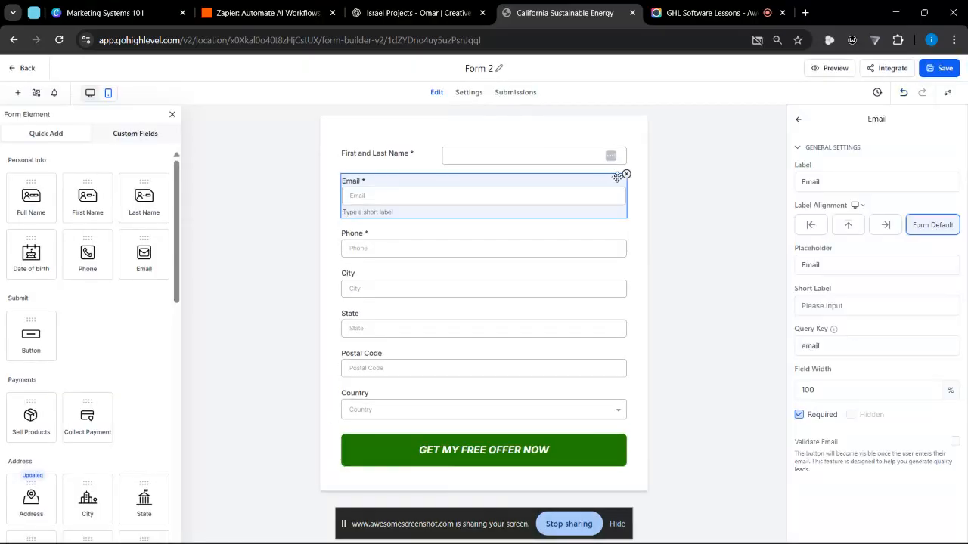
pyautogui.click(626, 175)
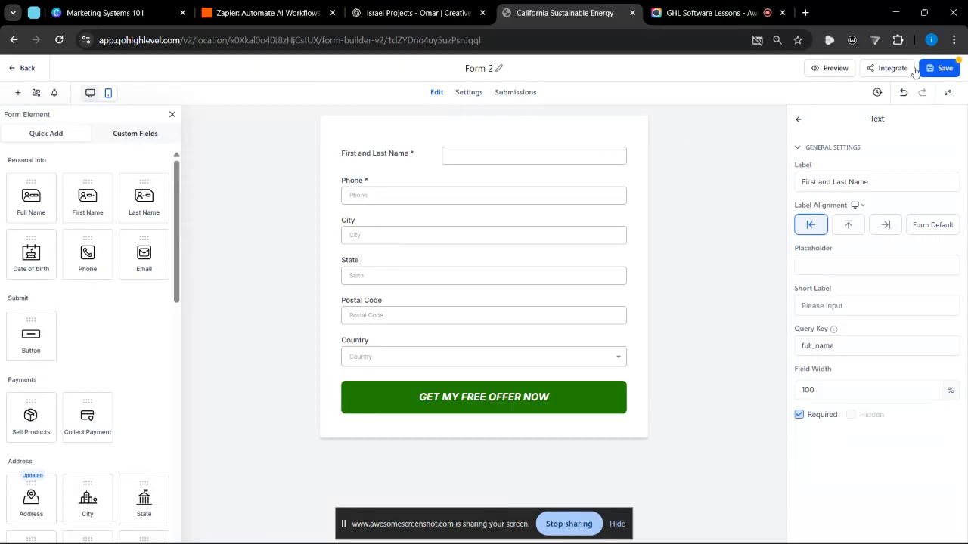
pyautogui.click(904, 94)
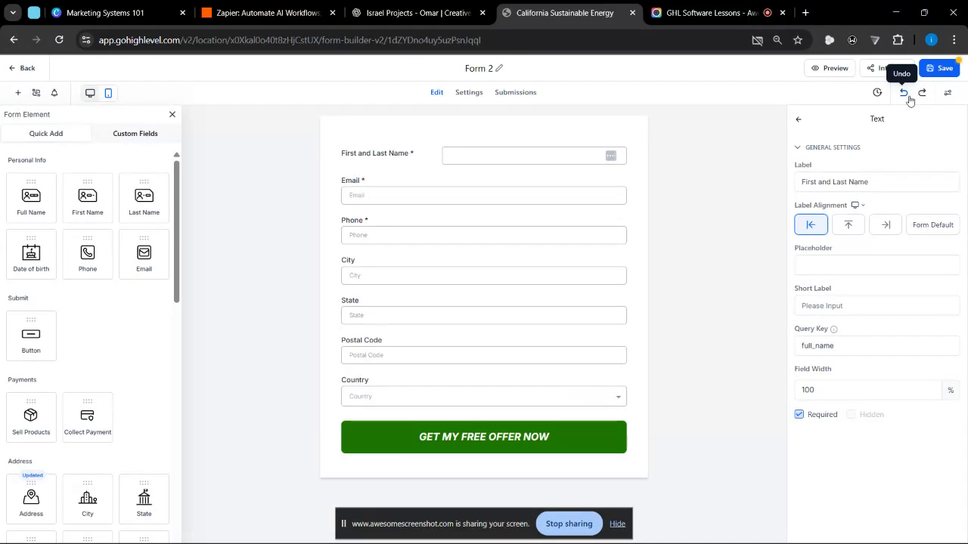
pyautogui.click(799, 119)
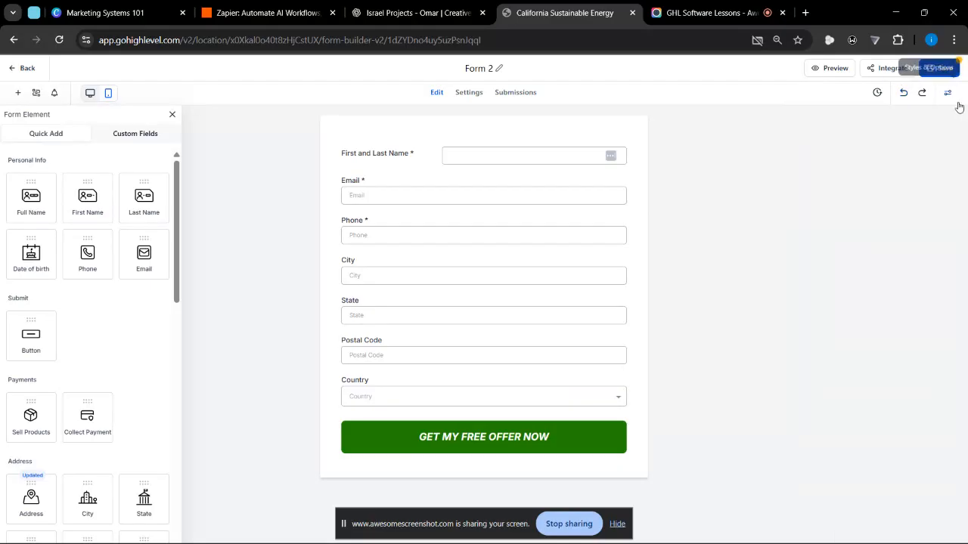
# - Open the form's Styles & Options, look through the Styles, Themes and Advanced settings, and close them
pyautogui.scroll(5, 950, 92)
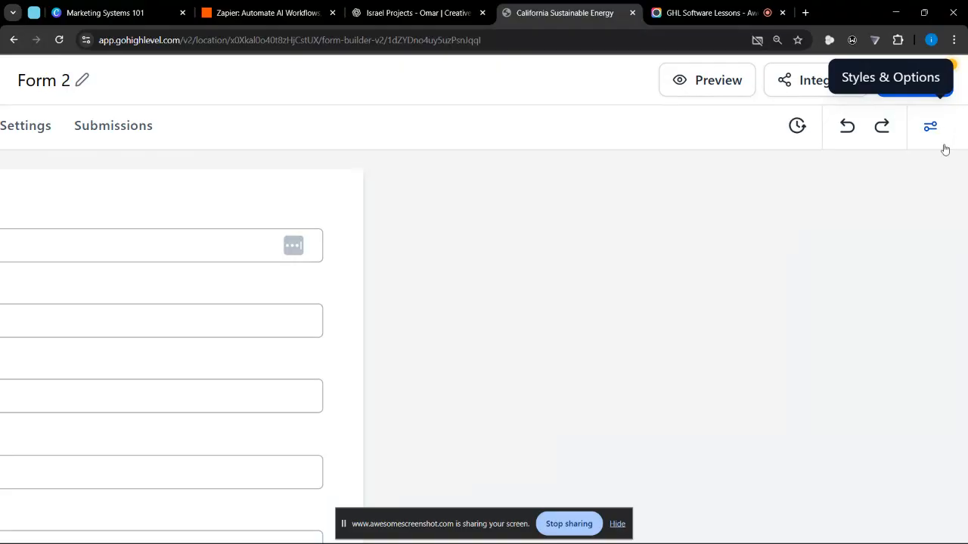
pyautogui.click(944, 148)
pyautogui.scroll(-5, 945, 148)
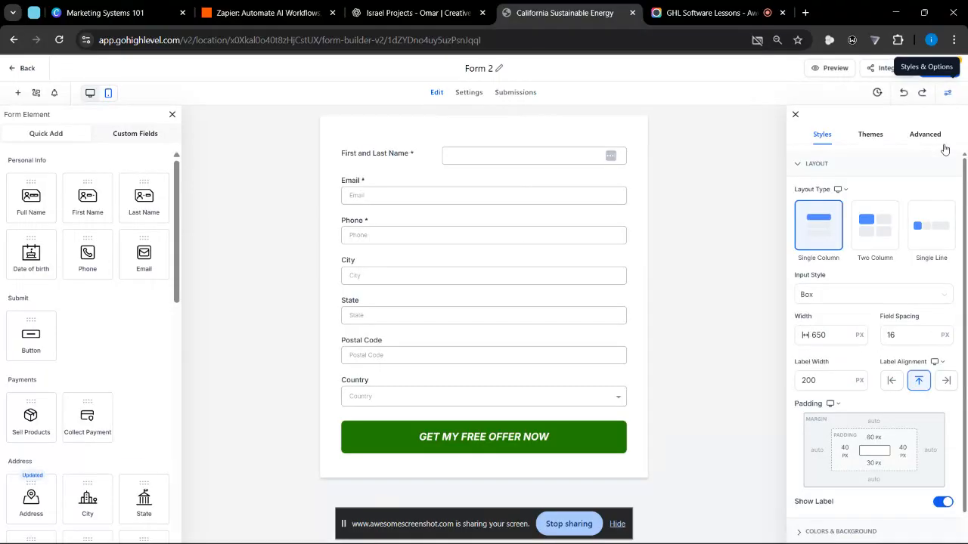
pyautogui.click(871, 134)
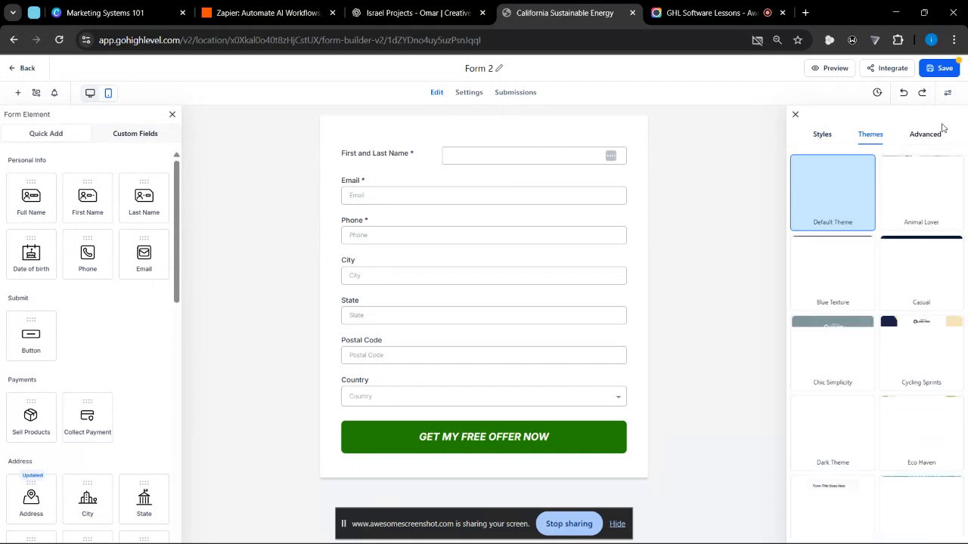
pyautogui.click(919, 135)
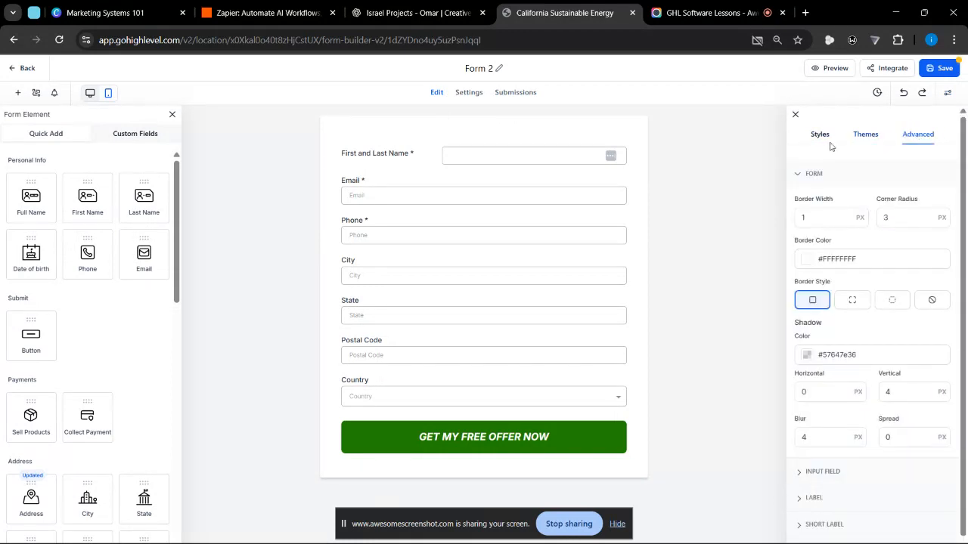
pyautogui.click(793, 116)
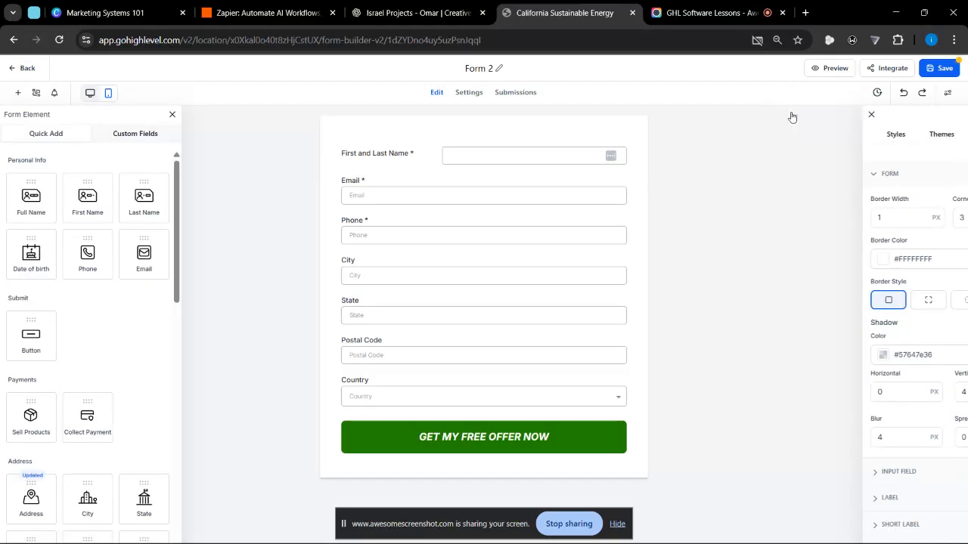
# - View the Email field's own settings, then compare them with the form-wide Styles, Themes and Advanced options
pyautogui.click(411, 193)
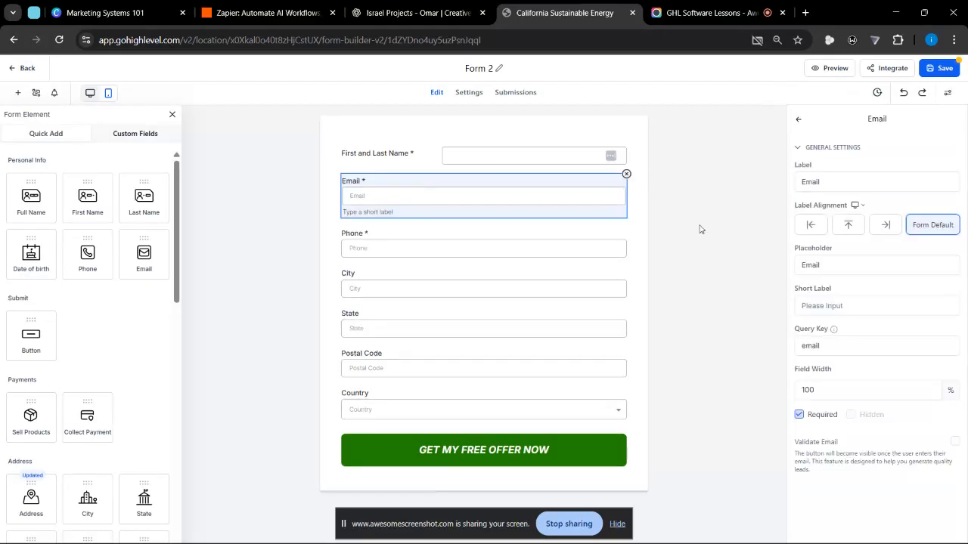
pyautogui.click(800, 120)
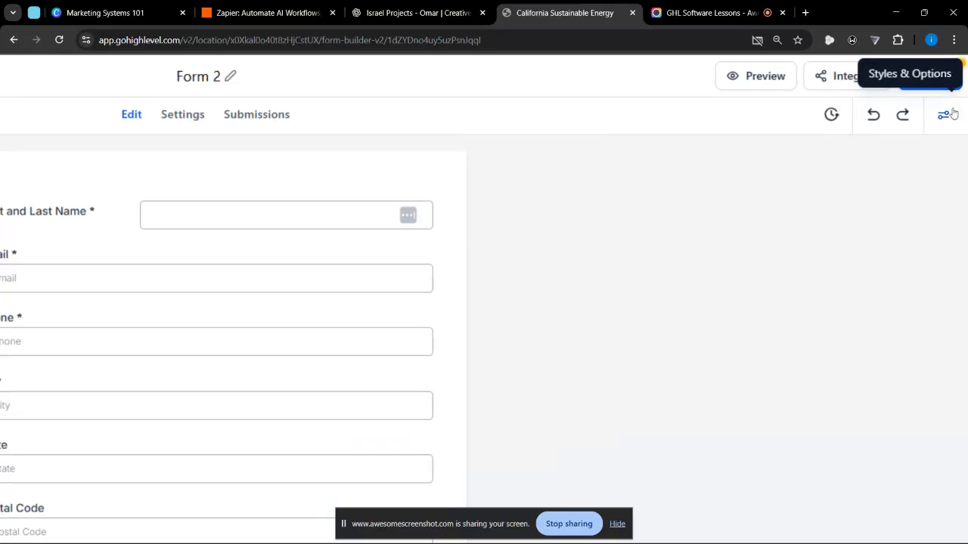
pyautogui.hscroll(1, 953, 117)
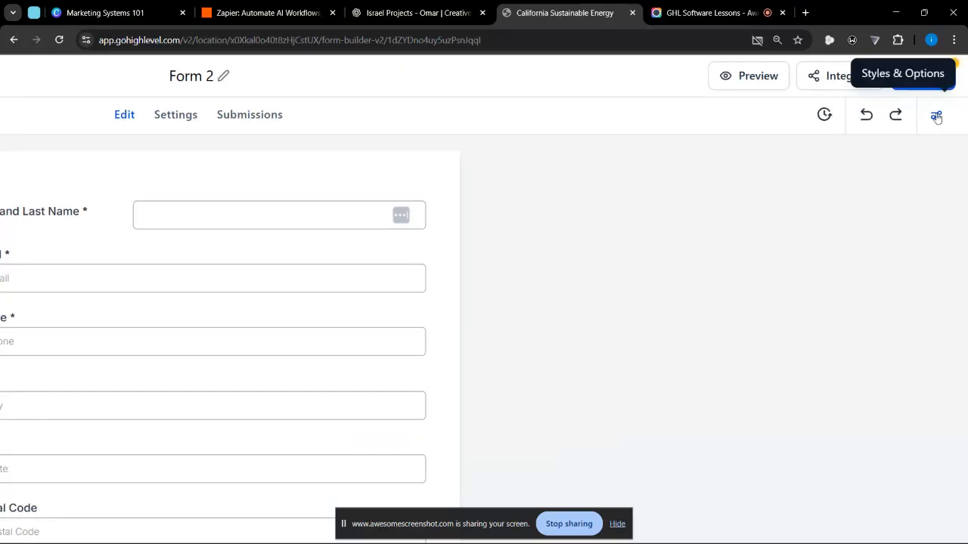
pyautogui.click(936, 116)
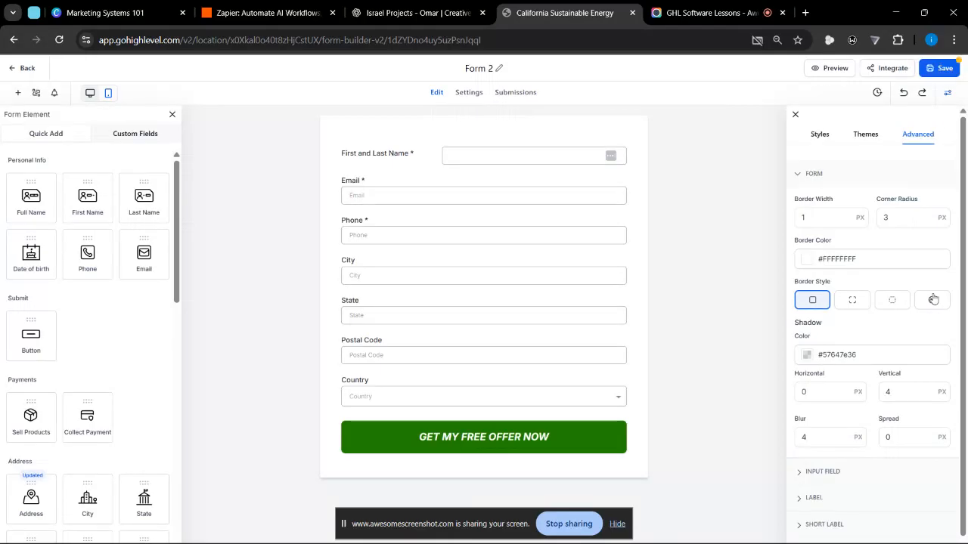
pyautogui.click(817, 141)
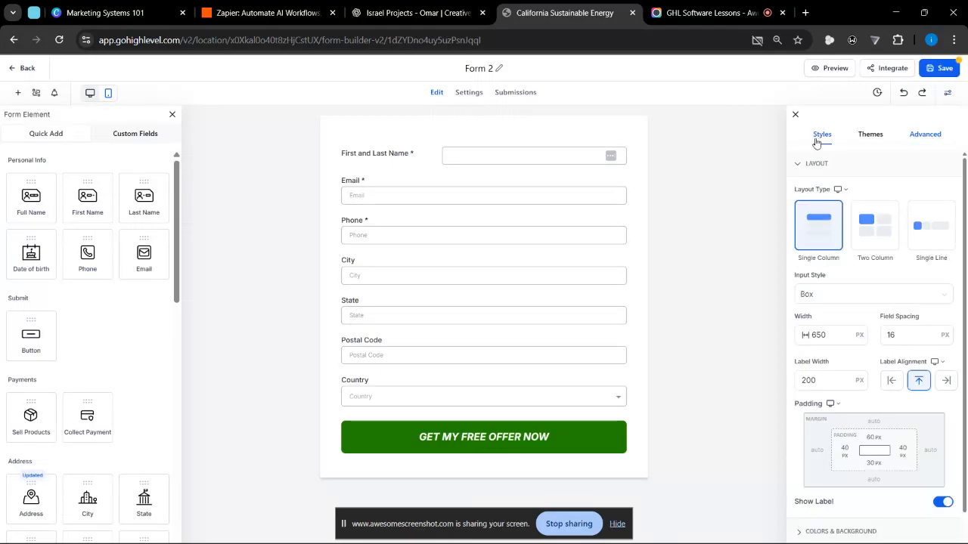
pyautogui.click(871, 134)
pyautogui.click(936, 136)
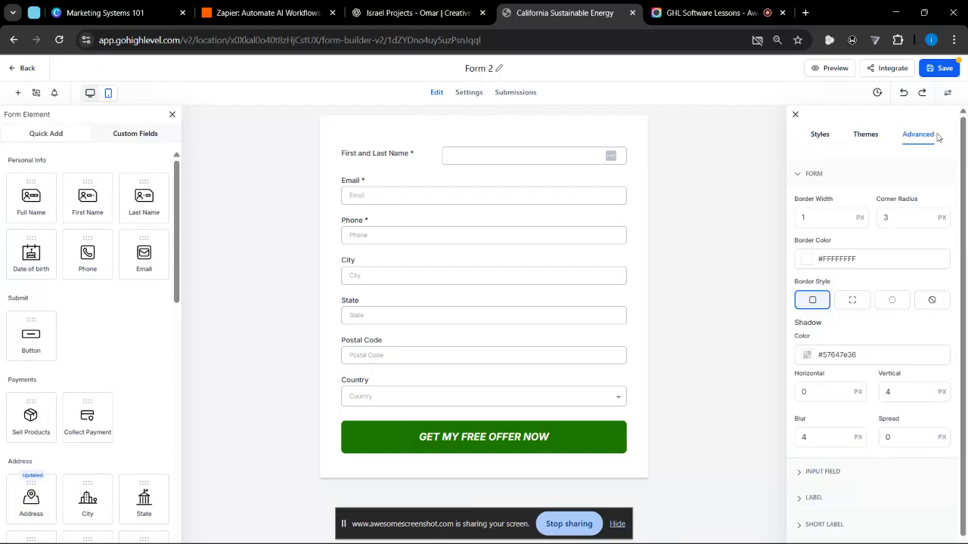
# - Return to the form-wide Styles settings and collapse the Layout section
pyautogui.click(812, 134)
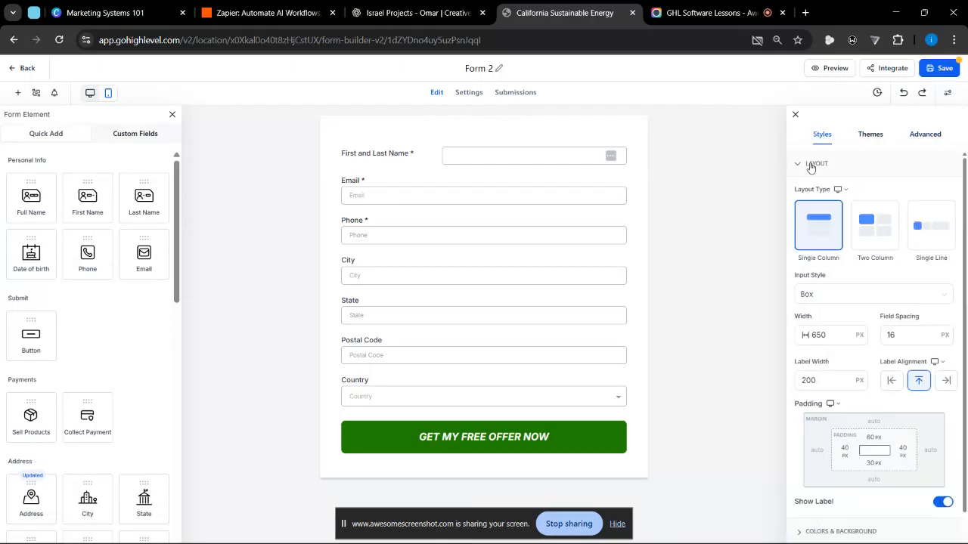
pyautogui.click(811, 166)
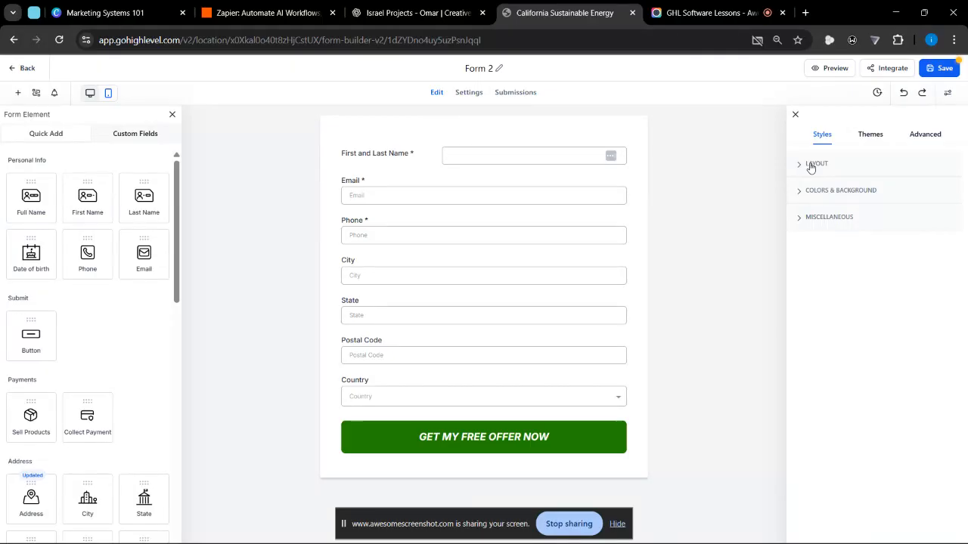
# - Look through the Miscellaneous, Layout, and Colors & Background sections of the form-wide styles, leaving them collapsed
pyautogui.click(809, 218)
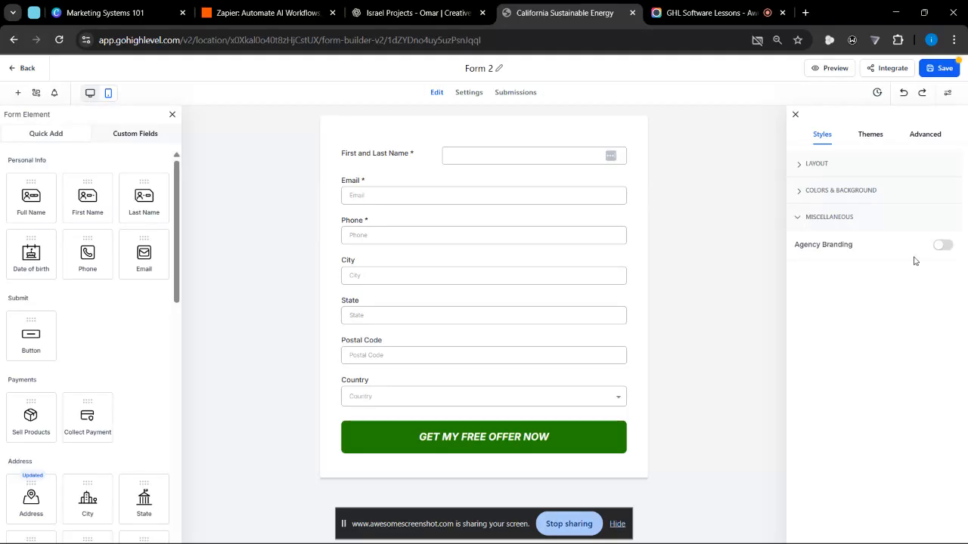
pyautogui.click(824, 217)
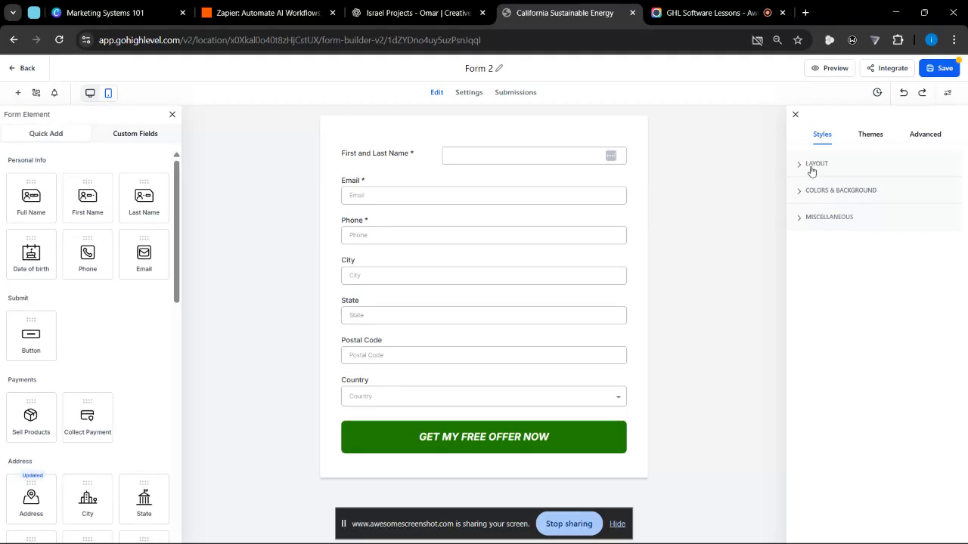
pyautogui.click(811, 165)
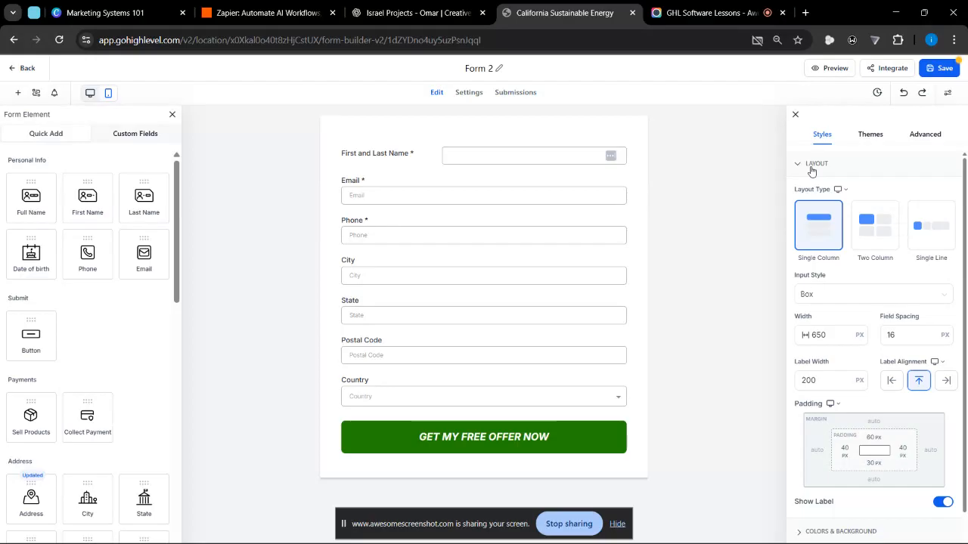
pyautogui.click(811, 171)
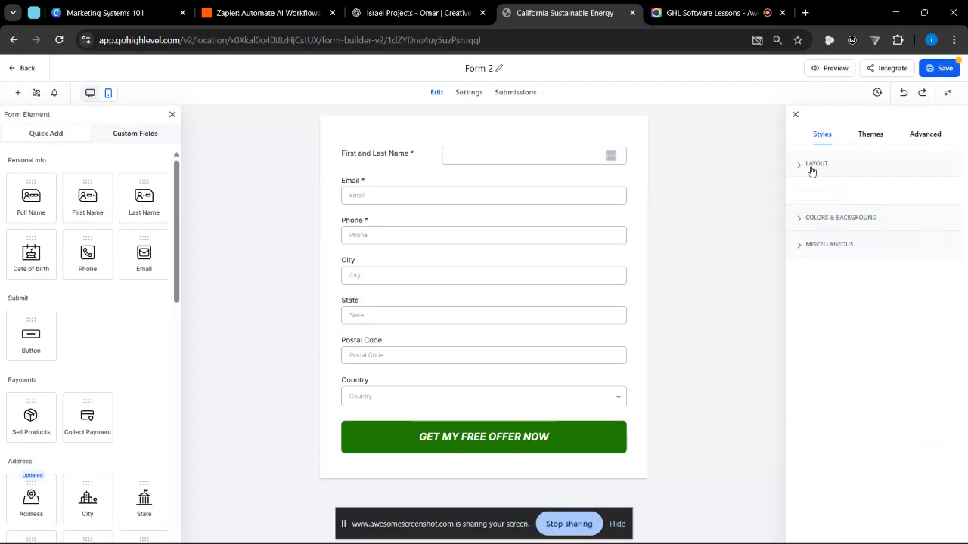
pyautogui.scroll(4, 812, 171)
pyautogui.hscroll(1, 811, 172)
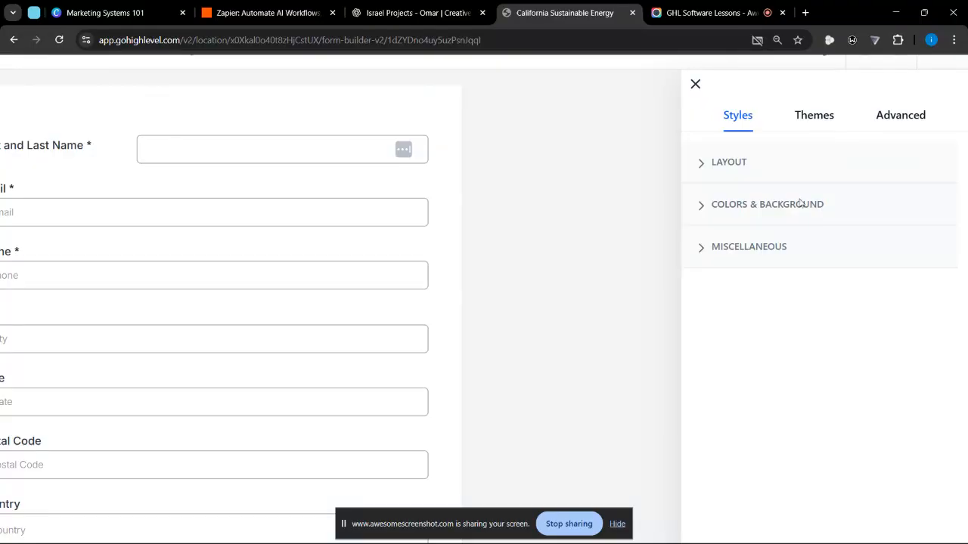
pyautogui.click(722, 163)
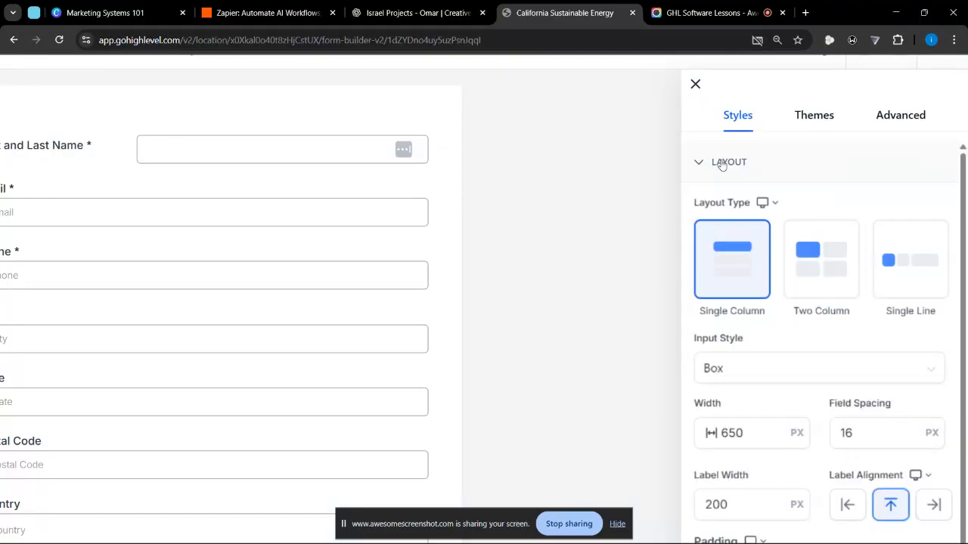
pyautogui.scroll(-4, 722, 163)
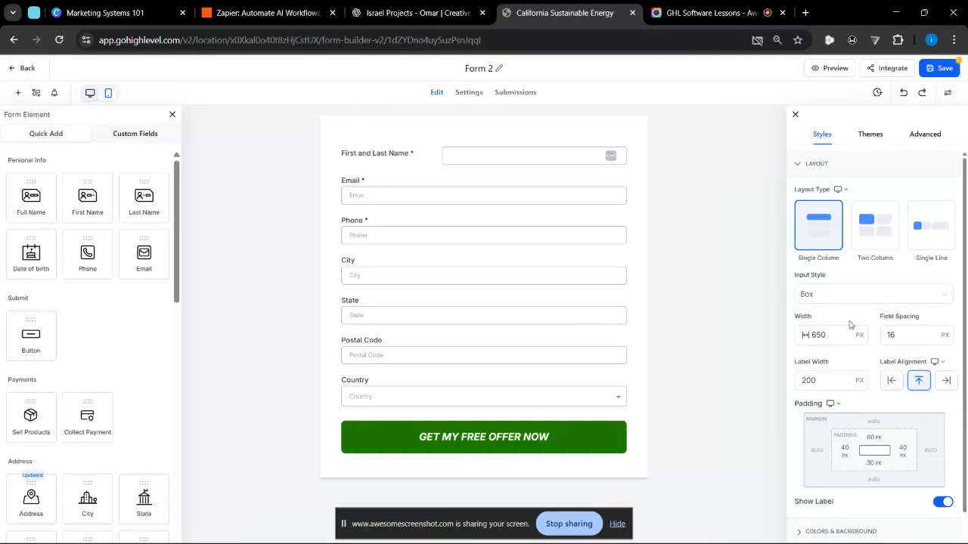
pyautogui.scroll(-1, 850, 325)
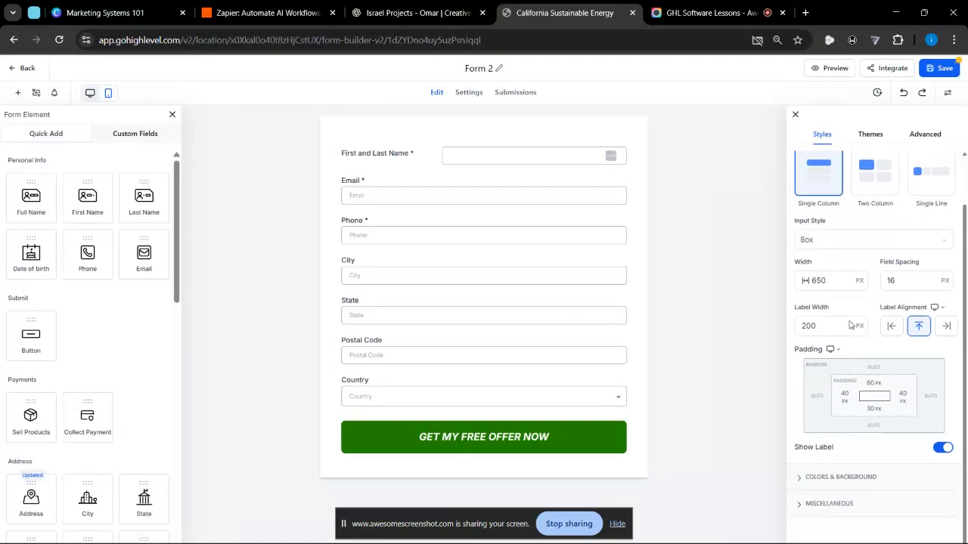
pyautogui.click(841, 477)
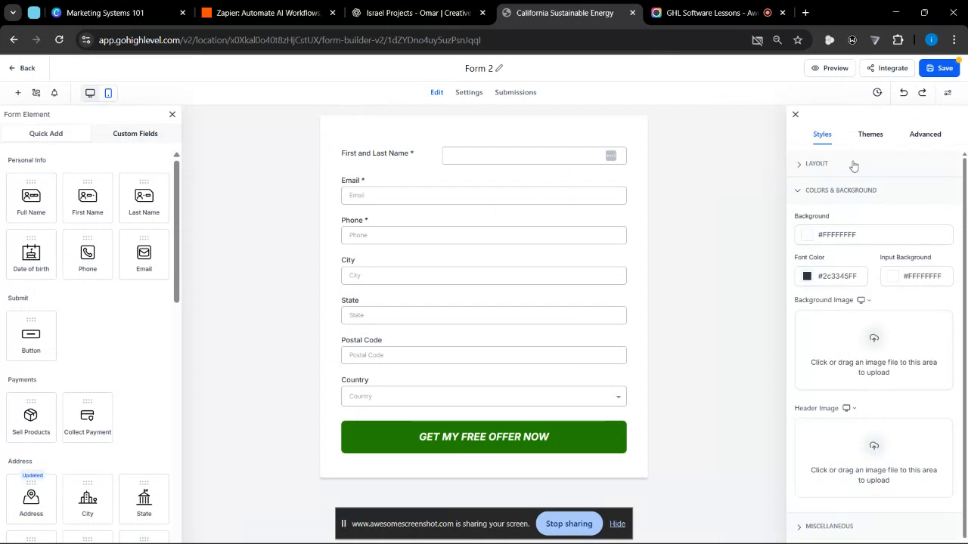
pyautogui.moveTo(827, 195); pyautogui.dragTo(830, 193)
pyautogui.click(830, 195)
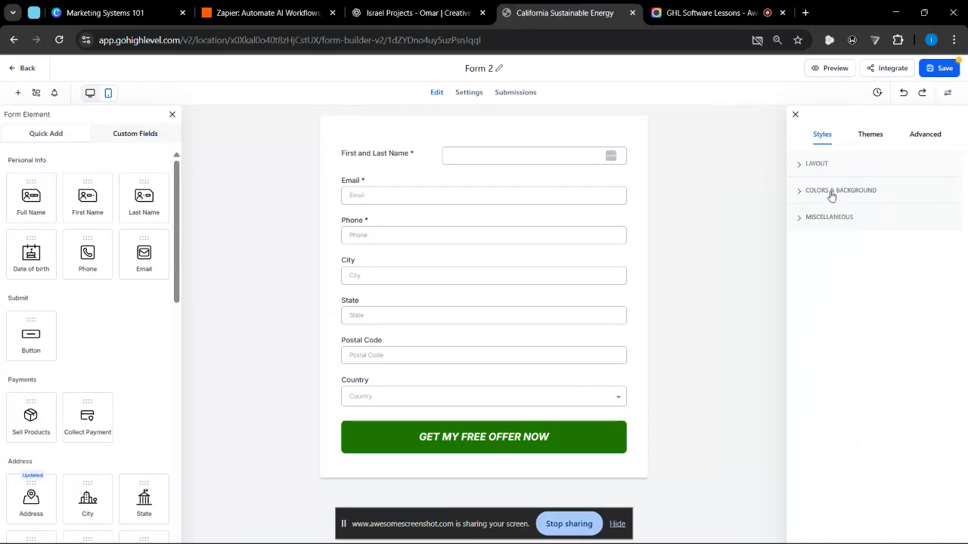
# - Expand the Layout section and try the Two Column layout type, returning the form to Single Column
pyautogui.click(817, 169)
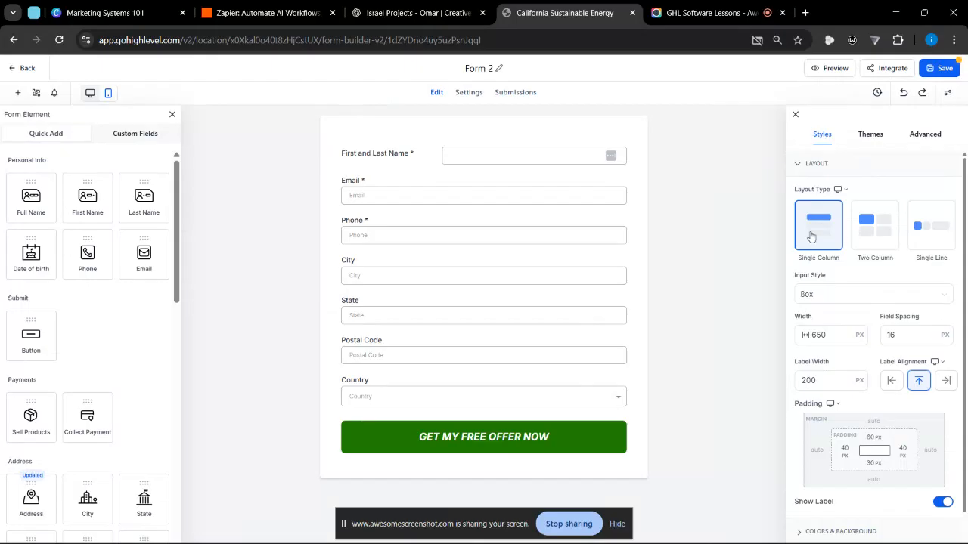
pyautogui.click(840, 192)
pyautogui.click(869, 250)
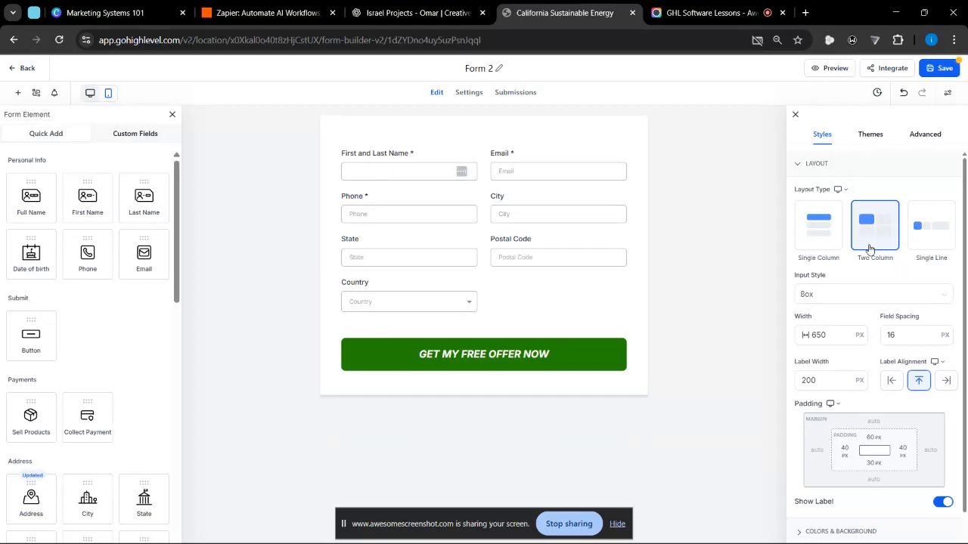
pyautogui.click(829, 232)
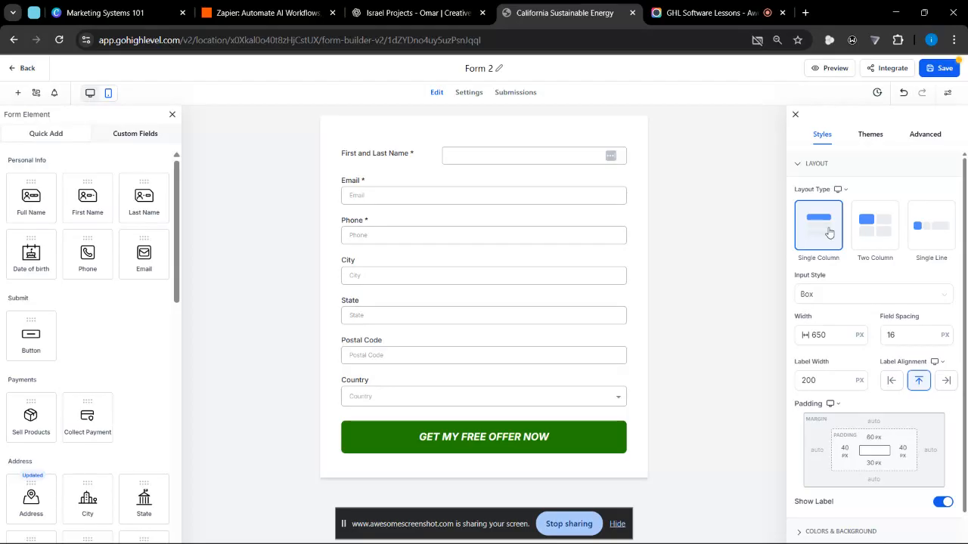
pyautogui.click(886, 235)
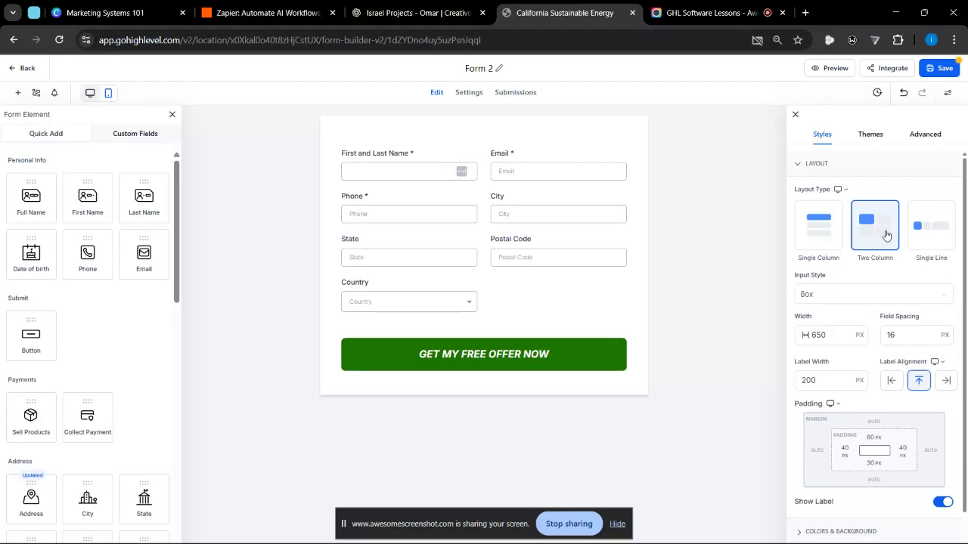
pyautogui.click(824, 229)
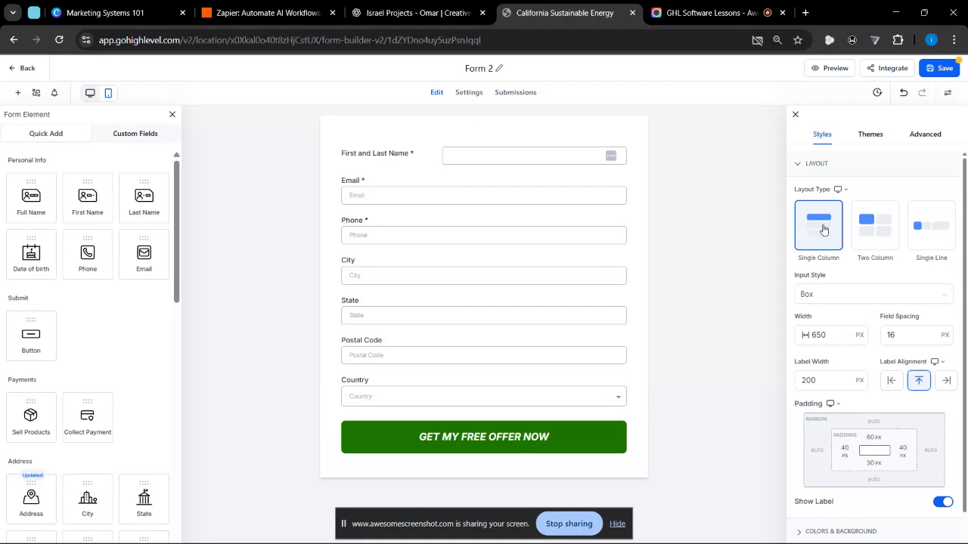
# - Try the Single Line layout type, compare it with Two Column, and restore the Single Column layout
pyautogui.click(873, 220)
pyautogui.click(948, 232)
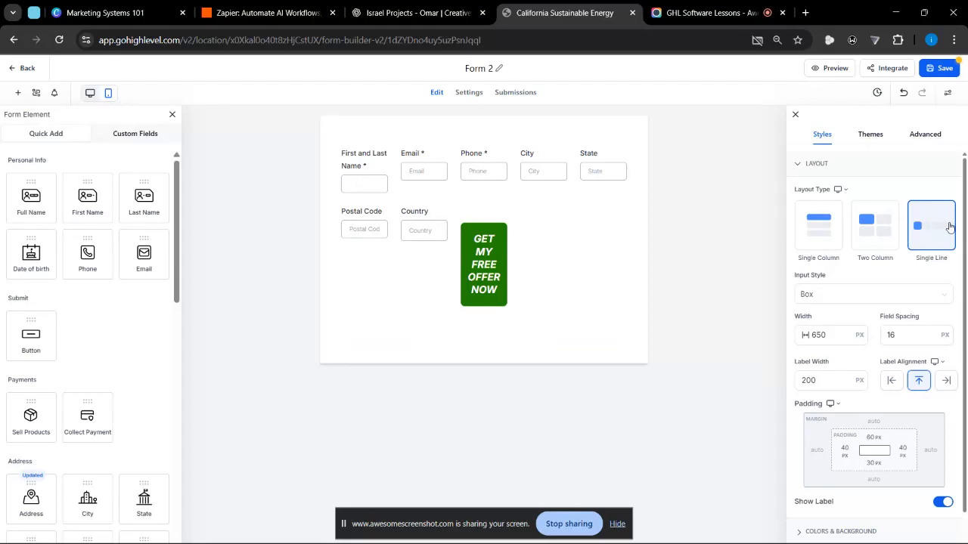
pyautogui.click(822, 236)
pyautogui.click(865, 236)
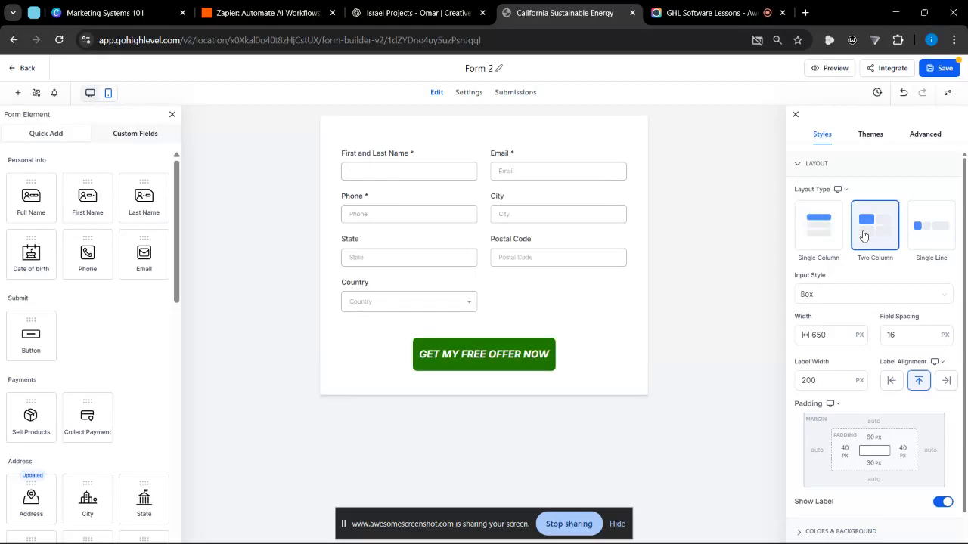
pyautogui.click(817, 237)
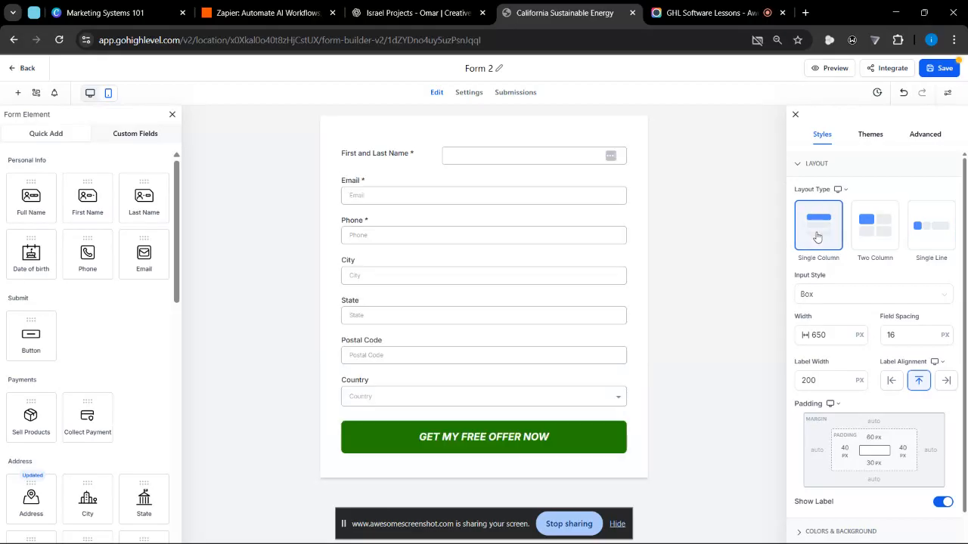
# - Try the Line input style on the form fields and switch it back to Box
pyautogui.scroll(-2, 816, 236)
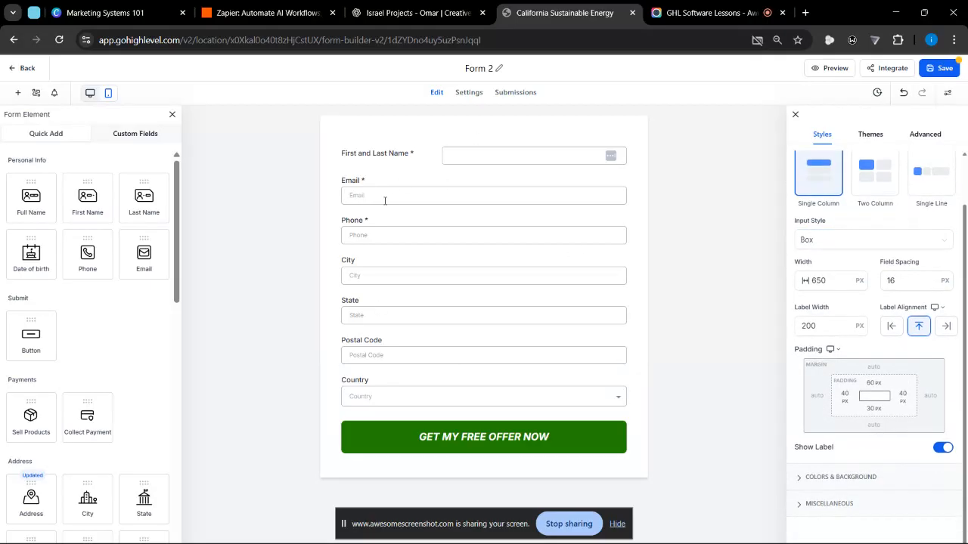
pyautogui.click(893, 243)
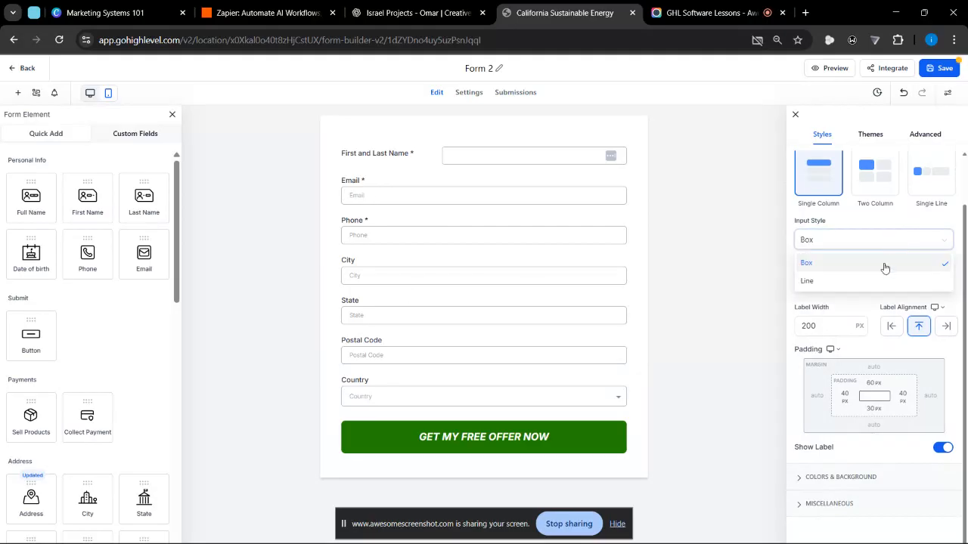
pyautogui.click(807, 281)
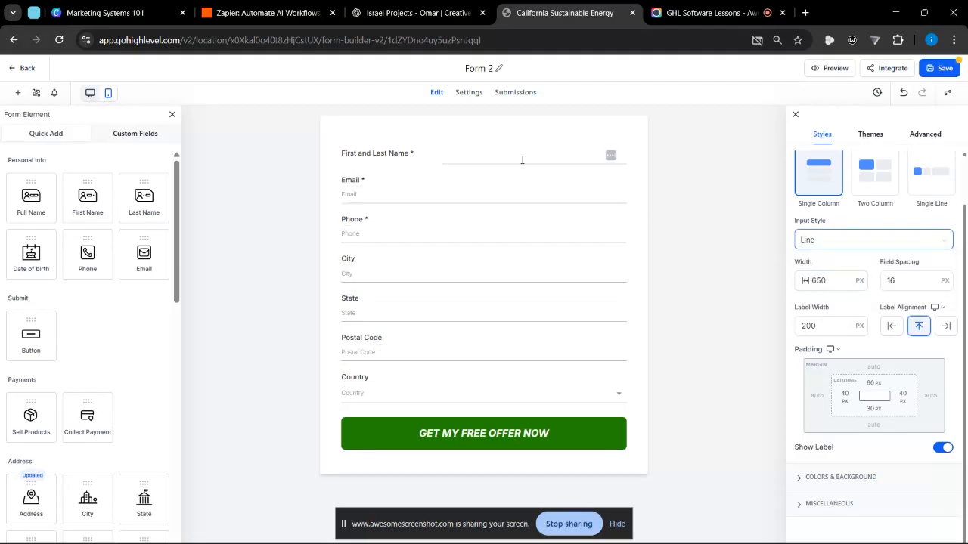
pyautogui.click(391, 199)
pyautogui.click(392, 139)
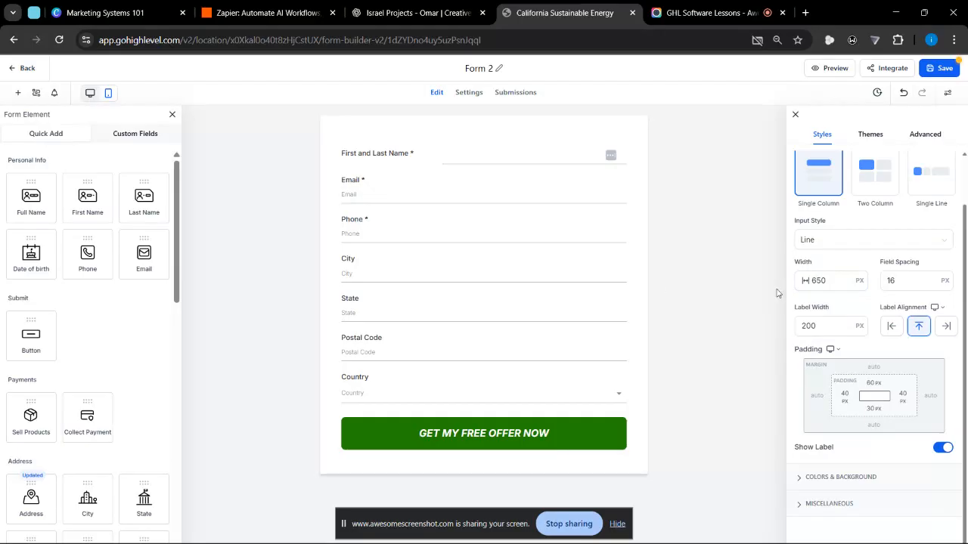
pyautogui.click(849, 239)
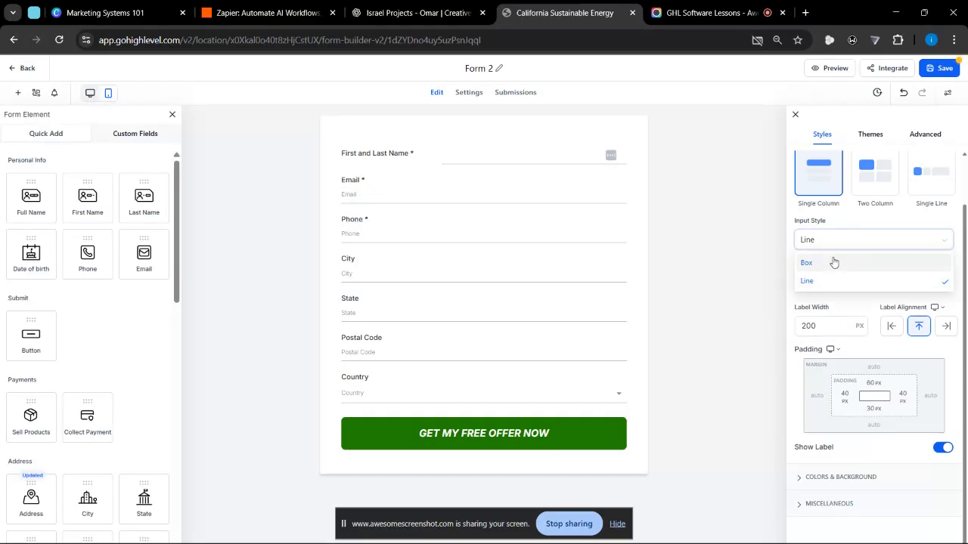
pyautogui.click(833, 262)
# - Apply the Line input style to the form once more, and restore the Box style
pyautogui.click(855, 239)
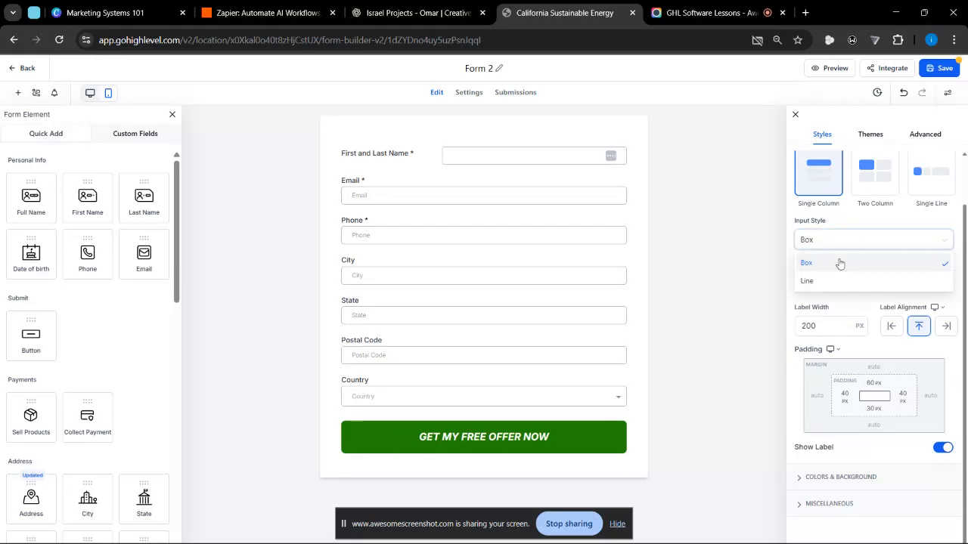
pyautogui.click(824, 280)
pyautogui.click(824, 281)
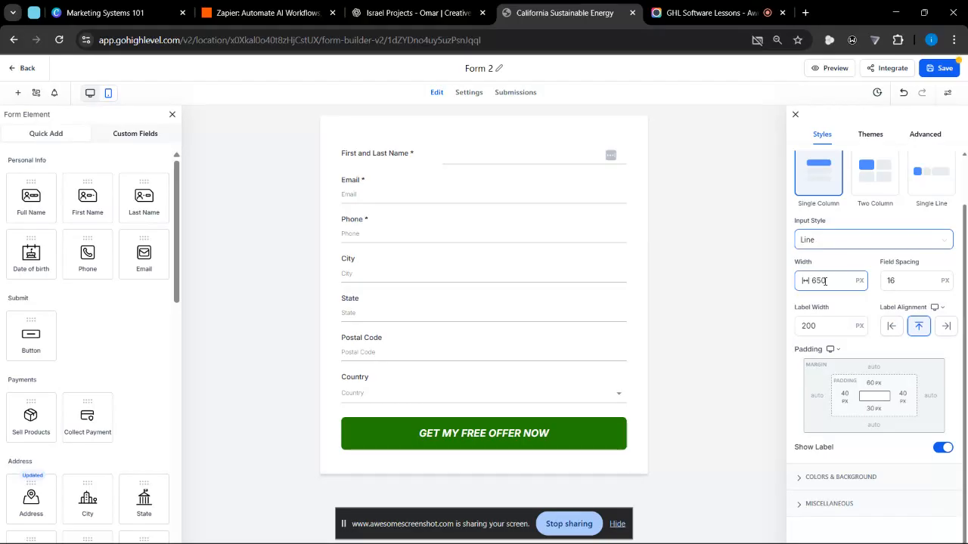
pyautogui.click(837, 241)
pyautogui.click(819, 261)
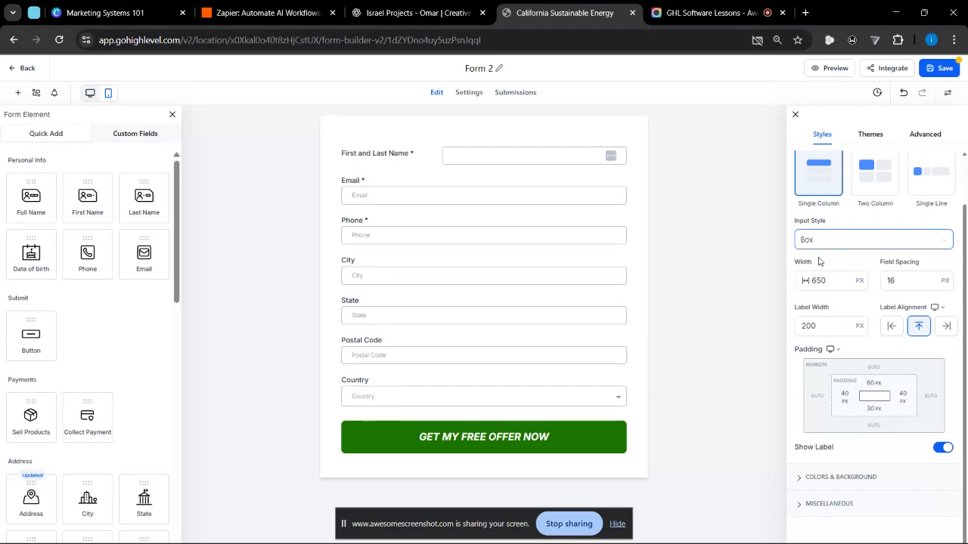
# - Set the form's width to 1000 px in the Layout settings
pyautogui.click(845, 288)
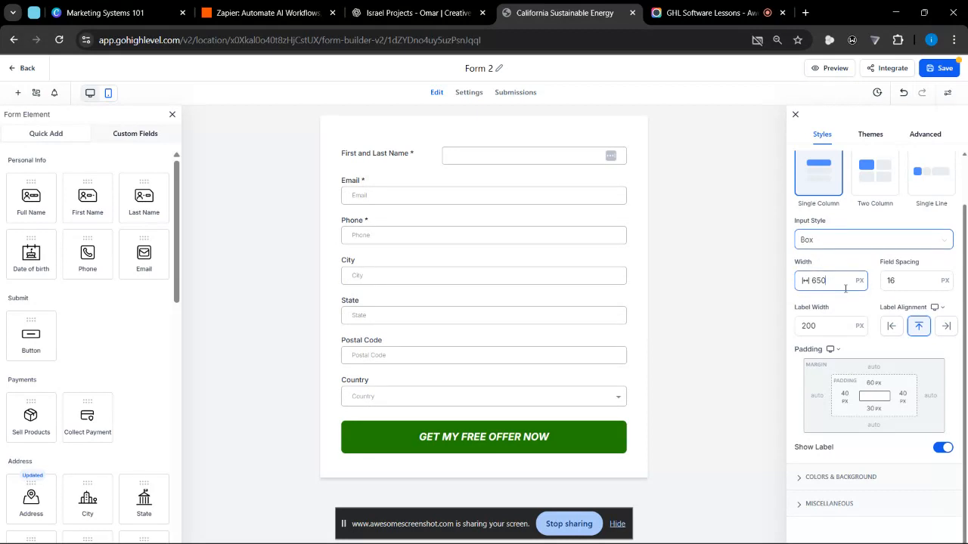
pyautogui.scroll(2, 845, 288)
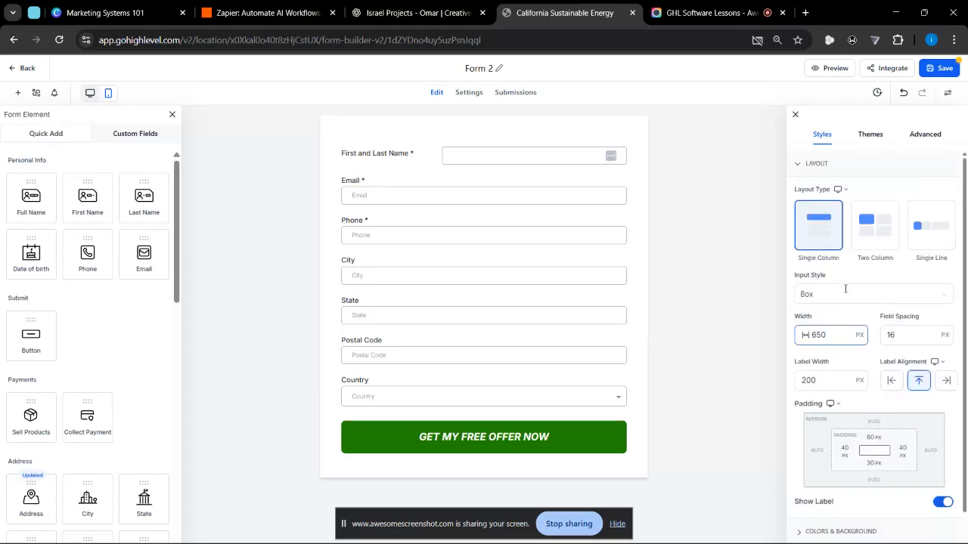
pyautogui.scroll(-2, 846, 288)
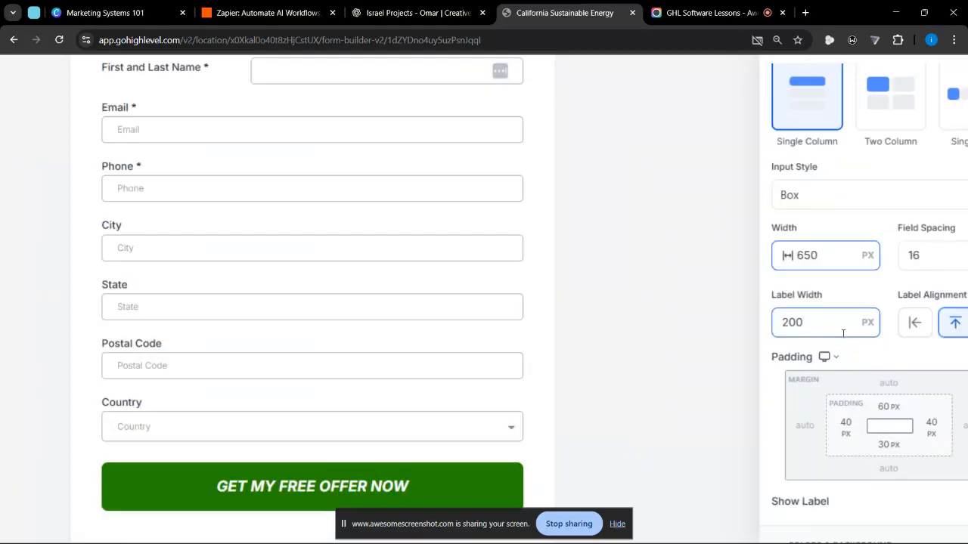
pyautogui.hotkey('ctrl', 'a')
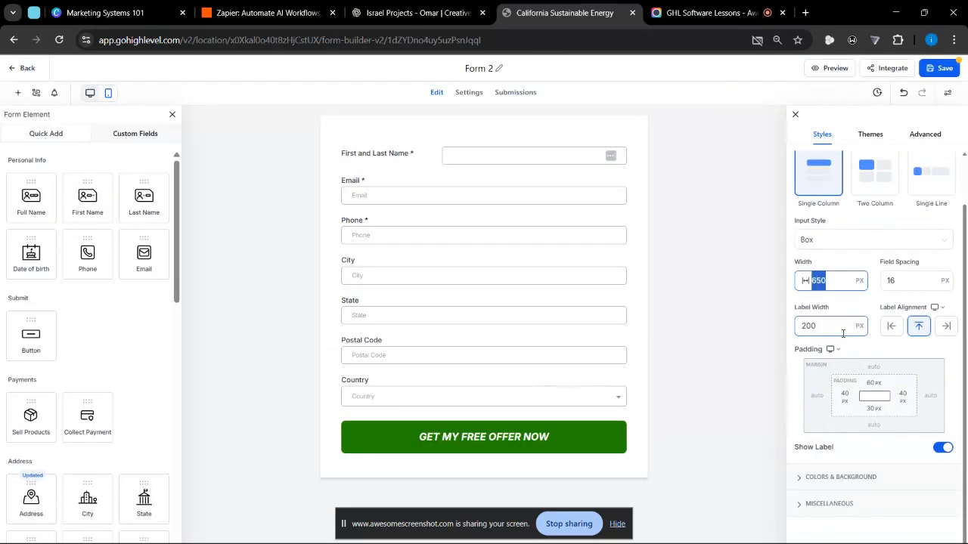
pyautogui.write('1000')
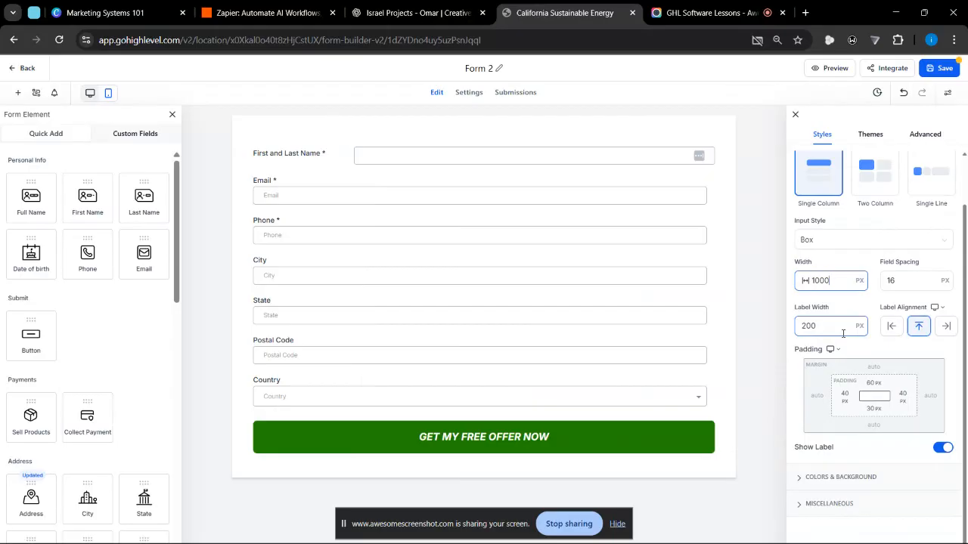
# - Try narrower form widths of 800 px and 500 px
pyautogui.hotkey('ctrl', 'a')
pyautogui.write('800')
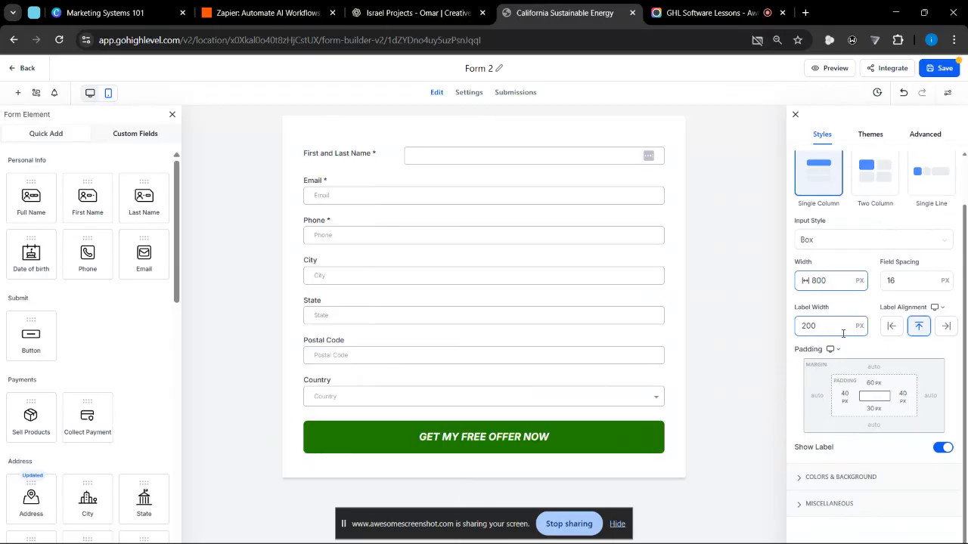
pyautogui.hotkey('ctrl', 'a')
pyautogui.write('500')
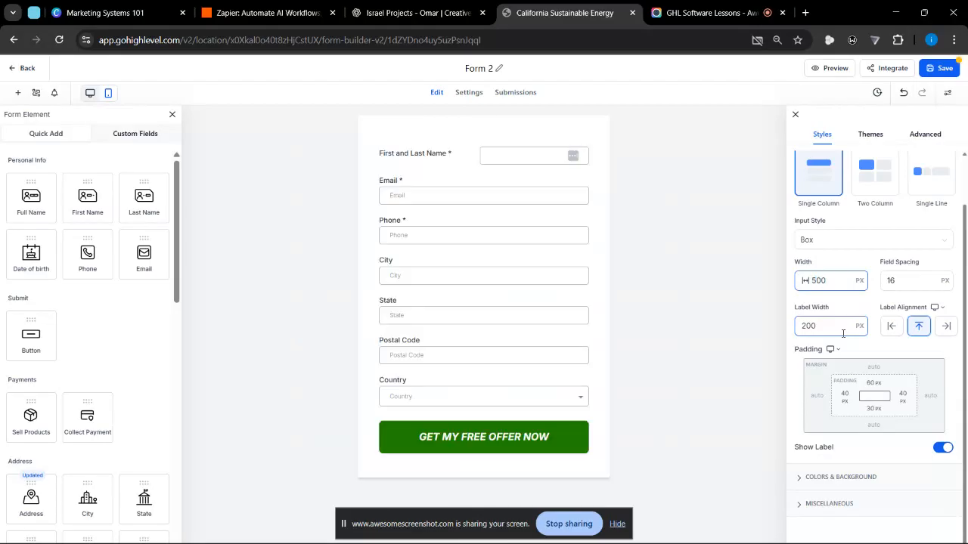
# - Set the form's width to 650 px and review the Layout settings
pyautogui.hotkey('ctrl', 'a')
pyautogui.write('650')
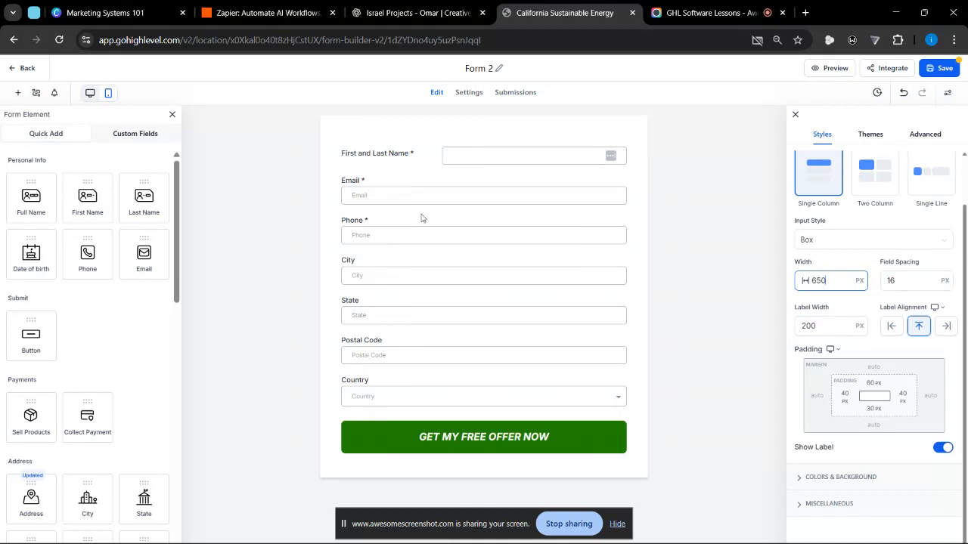
pyautogui.scroll(2, 327, 227)
pyautogui.scroll(-2, 327, 227)
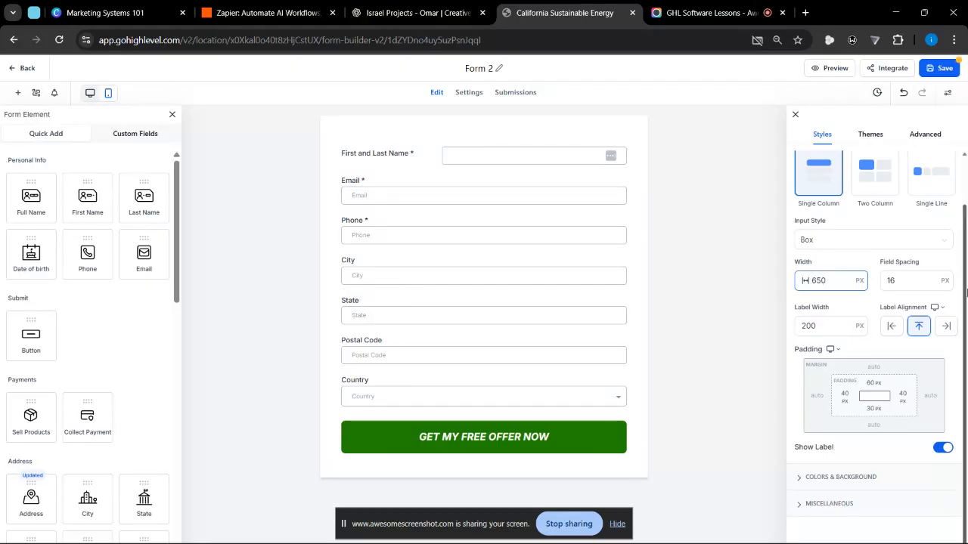
# - Try field spacings of 24 px, 20 px and 30 px in the form's Layout settings
pyautogui.doubleClick(907, 277)
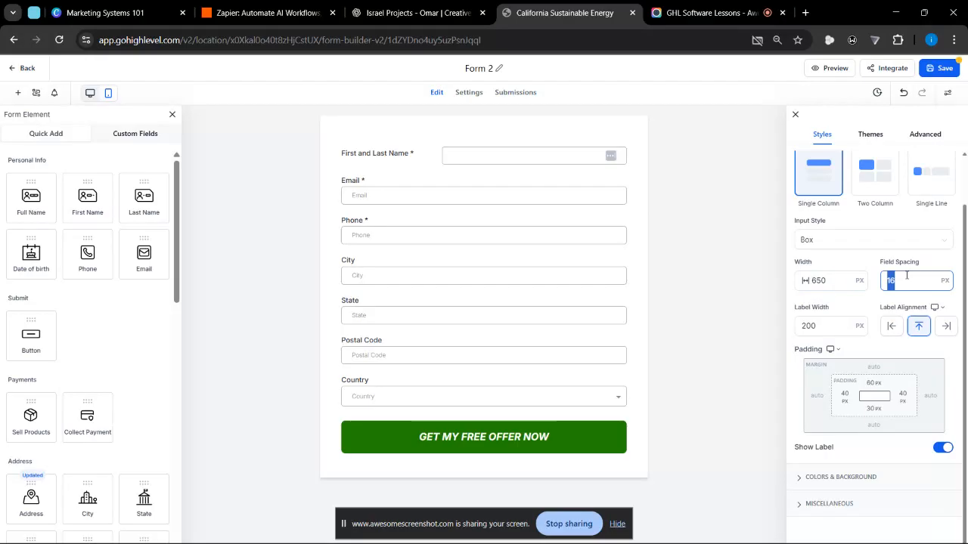
pyautogui.write('24')
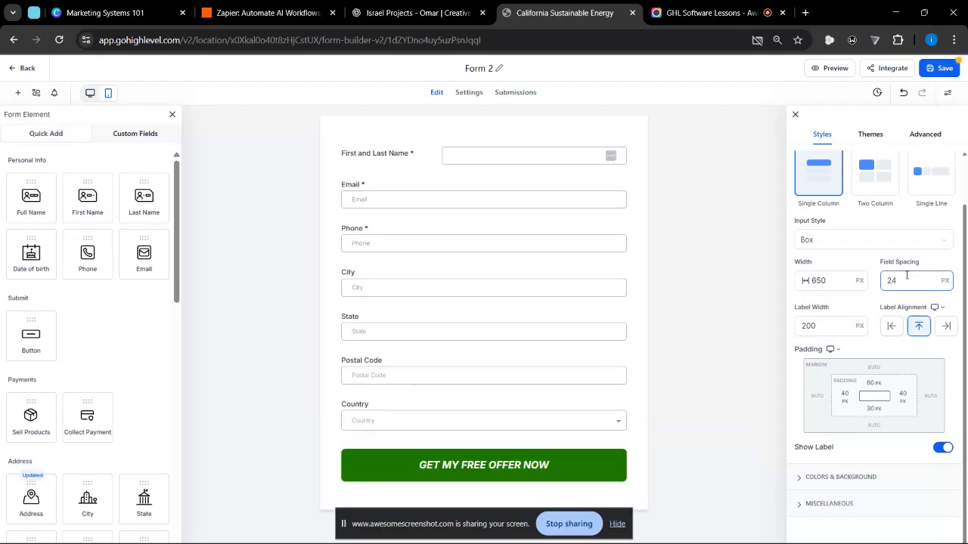
pyautogui.doubleClick(907, 276)
pyautogui.write('20')
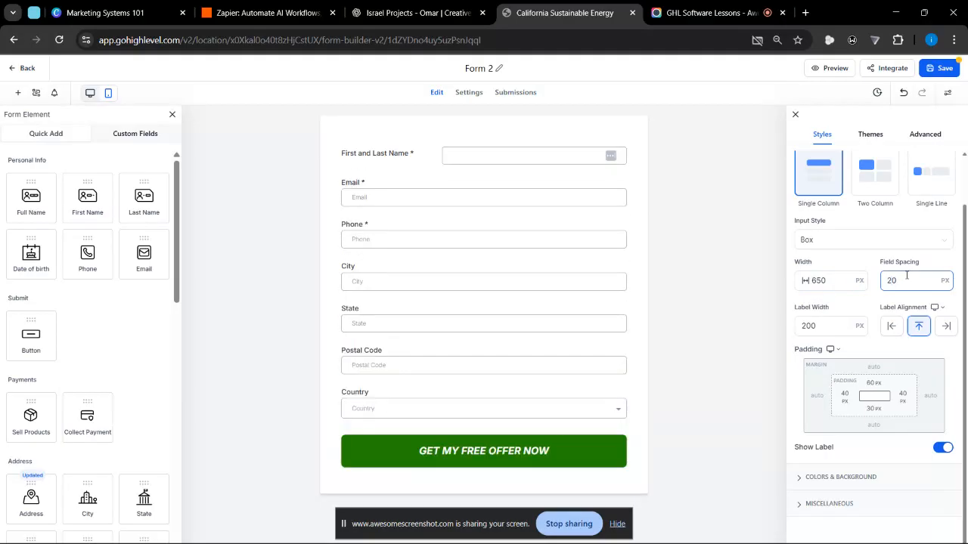
pyautogui.doubleClick(906, 276)
pyautogui.write('30')
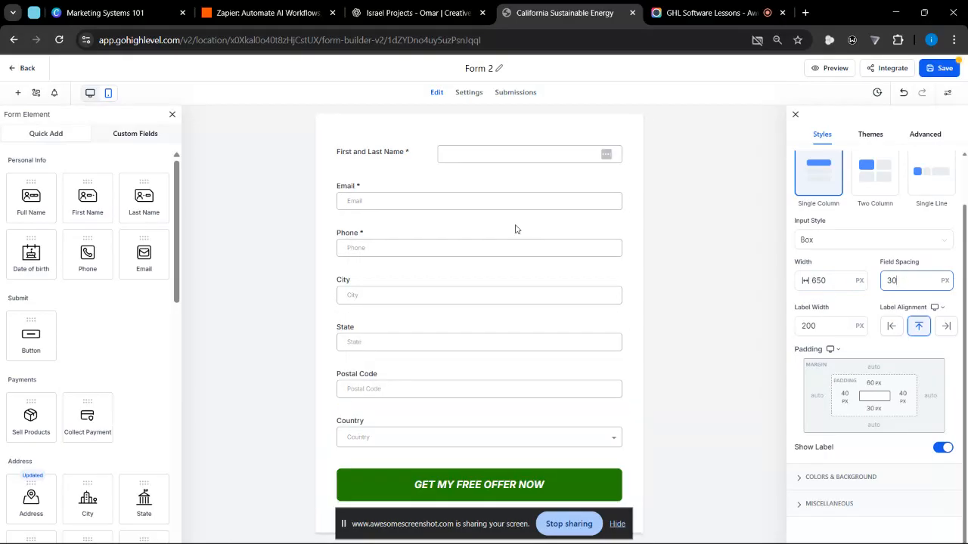
# - Set the form's field spacing to 22 px
pyautogui.doubleClick(908, 294)
pyautogui.write('3')
pyautogui.hotkey('ctrl', 'a')
pyautogui.write('24')
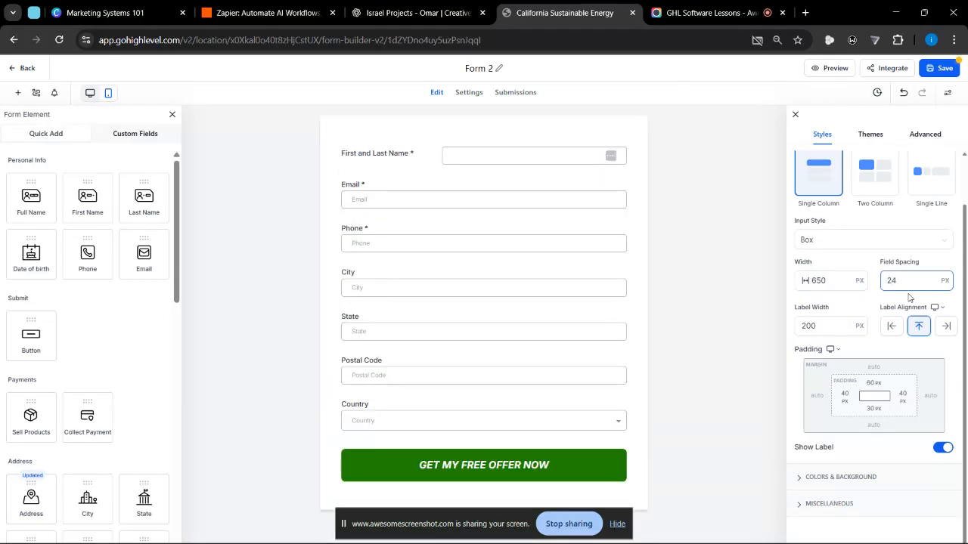
pyautogui.press('BackSpace')
pyautogui.write('2')
pyautogui.click(931, 268)
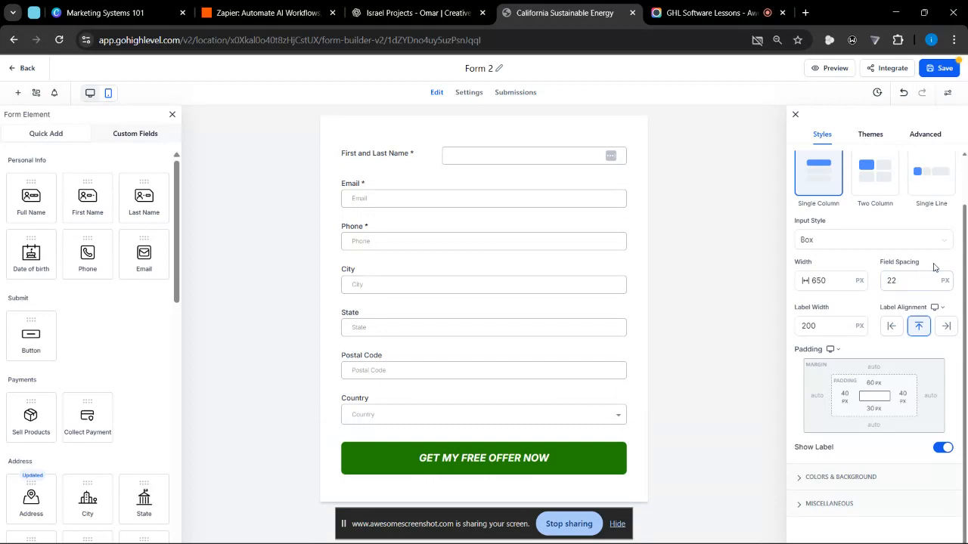
# - Examine the form's labels and input fields up close, from First and Last Name down to City
pyautogui.click(820, 327)
pyautogui.scroll(5, 344, 197)
pyautogui.scroll(1, 344, 197)
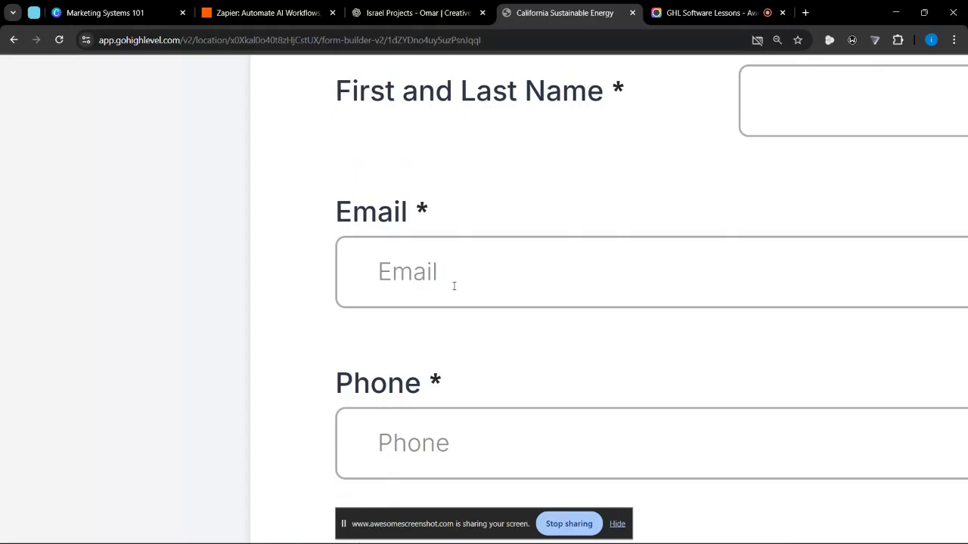
pyautogui.scroll(-2, 454, 286)
pyautogui.scroll(-5, 453, 286)
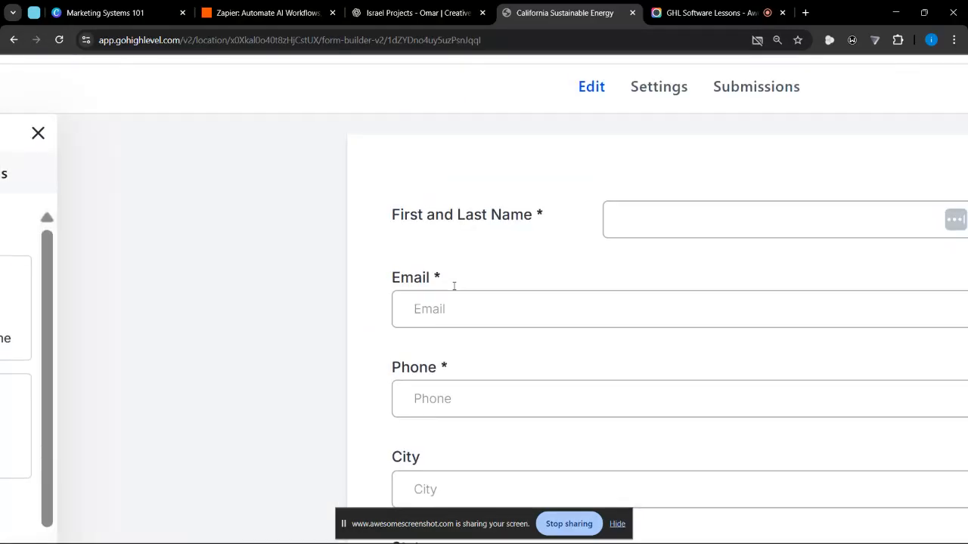
pyautogui.hscroll(3, 559, 190)
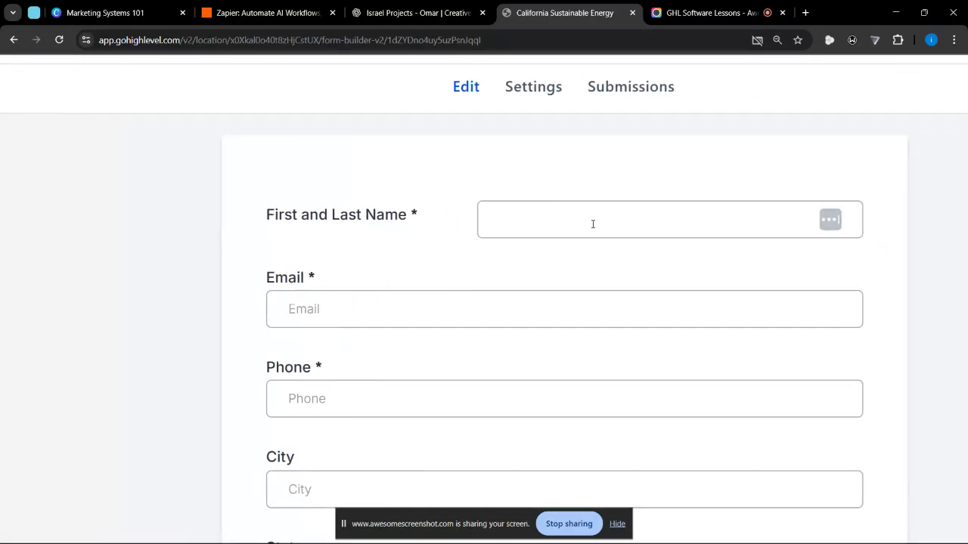
pyautogui.scroll(-3, 593, 224)
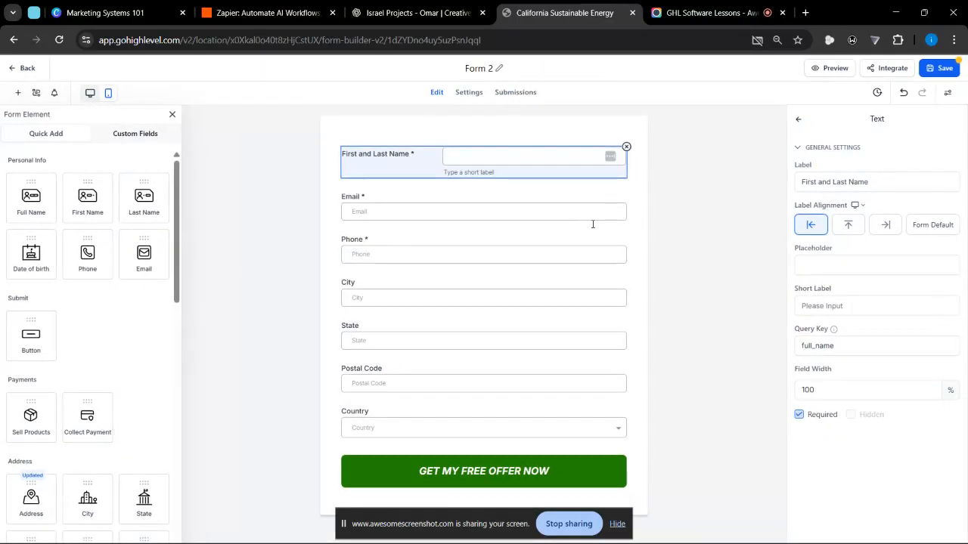
# - Look at the First and Last Name field's general settings and return to the form-wide Styles settings
pyautogui.click(901, 261)
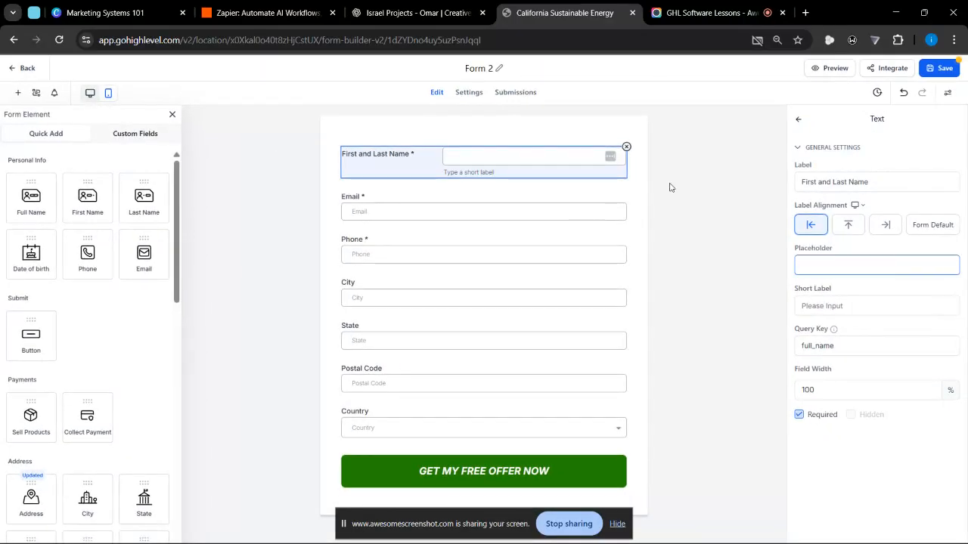
pyautogui.doubleClick(633, 201)
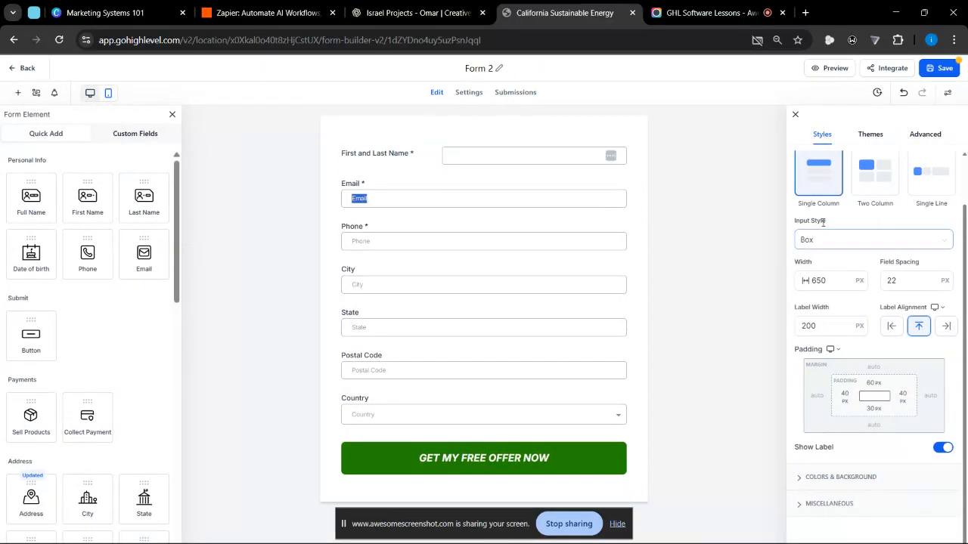
pyautogui.click(791, 118)
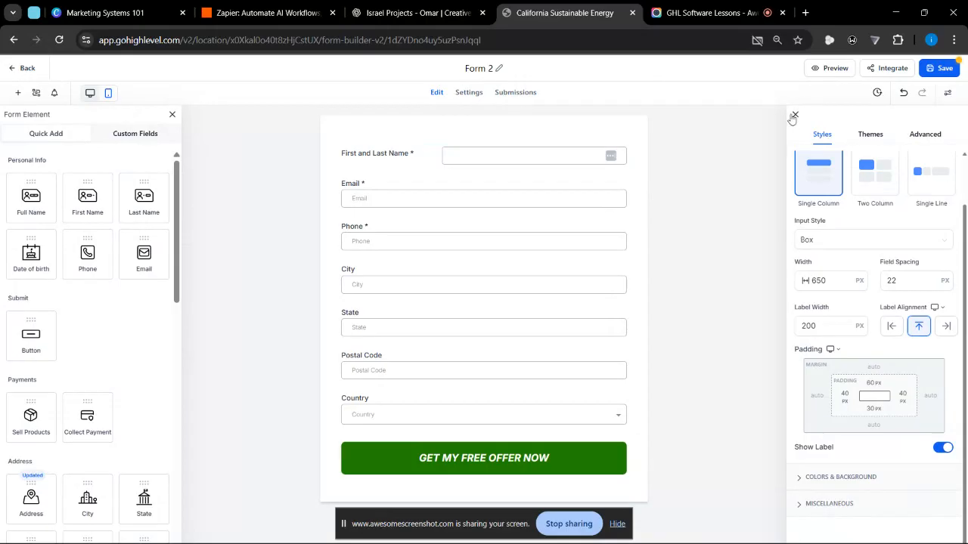
pyautogui.click(794, 116)
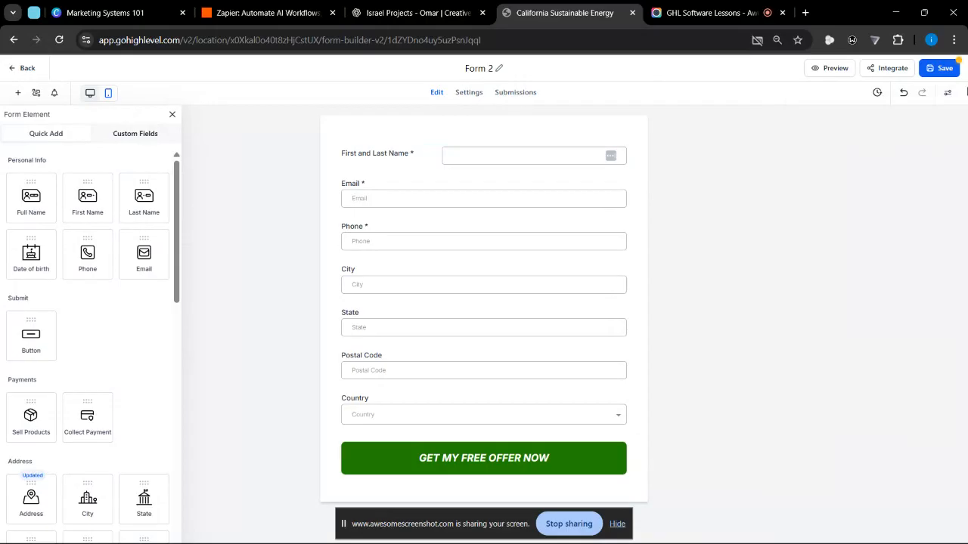
pyautogui.click(949, 97)
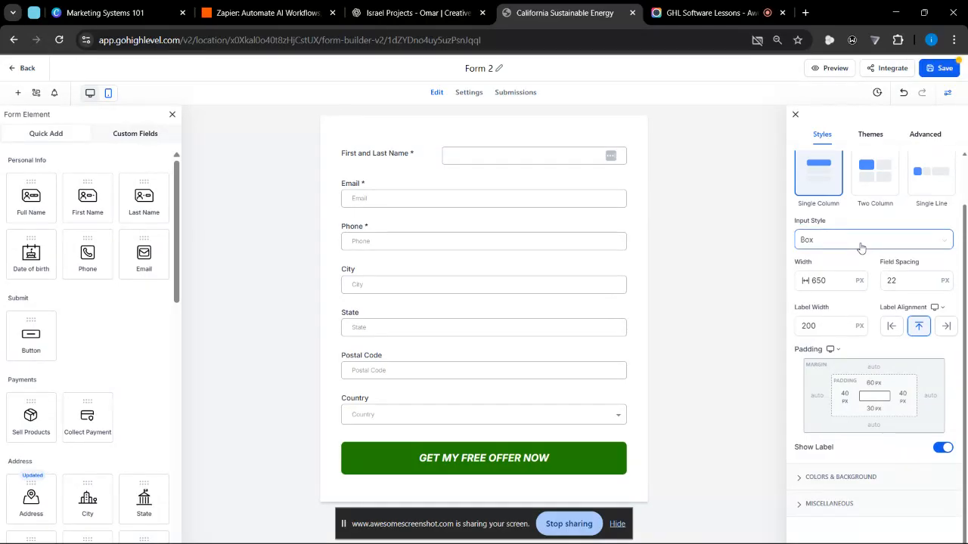
# - Try a label width of 250 px, and set the label width to 100 px
pyautogui.click(818, 325)
pyautogui.doubleClick(821, 325)
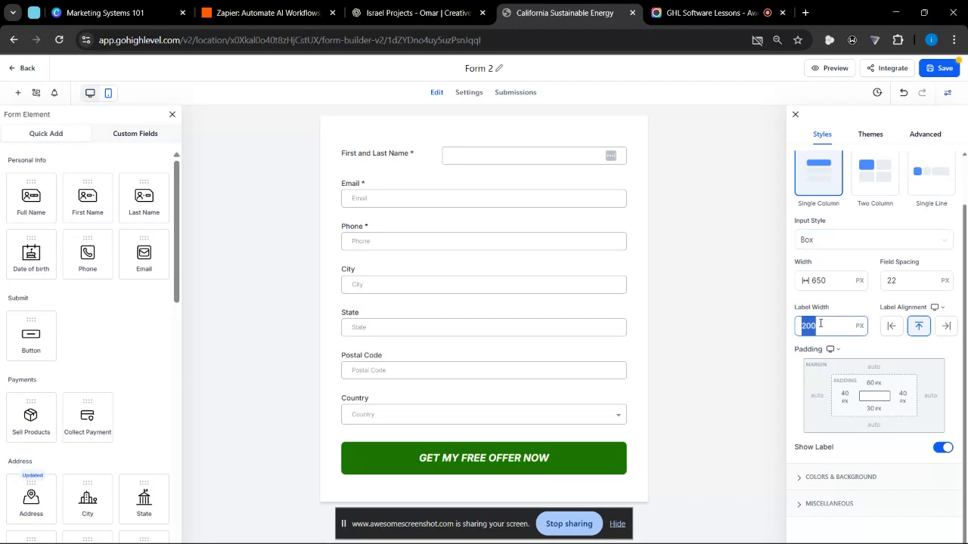
pyautogui.write('250')
pyautogui.doubleClick(820, 325)
pyautogui.write('100')
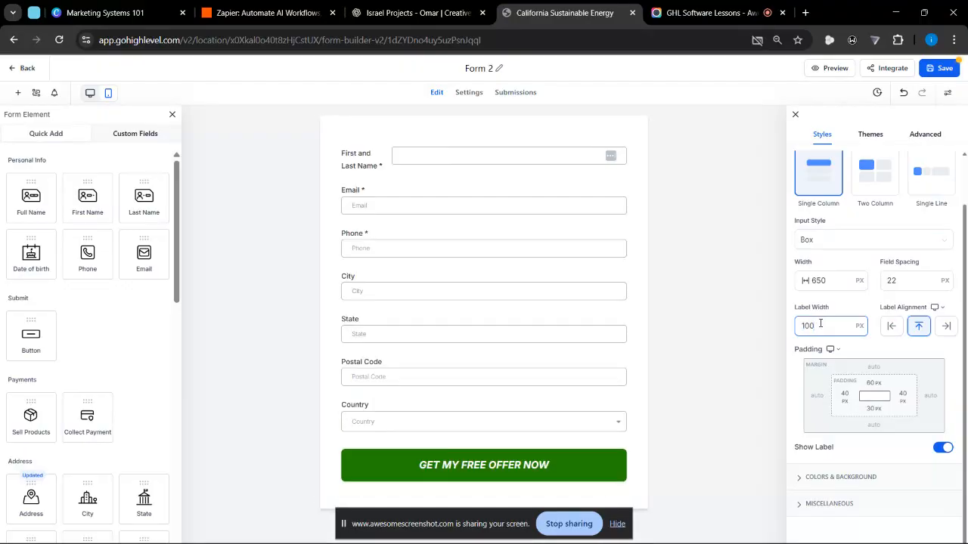
# - Compare the left, right and top label alignments for the whole form, and apply left alignment
pyautogui.click(893, 331)
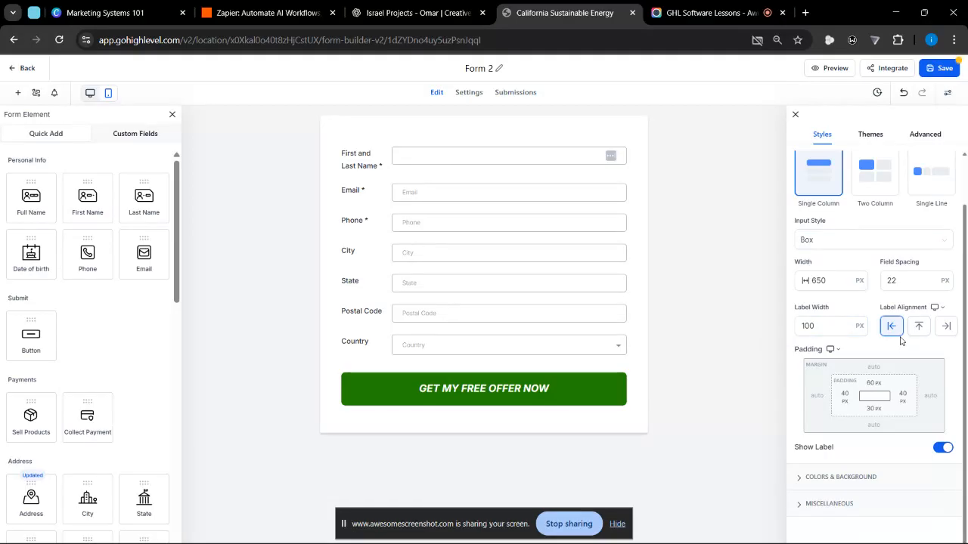
pyautogui.click(945, 326)
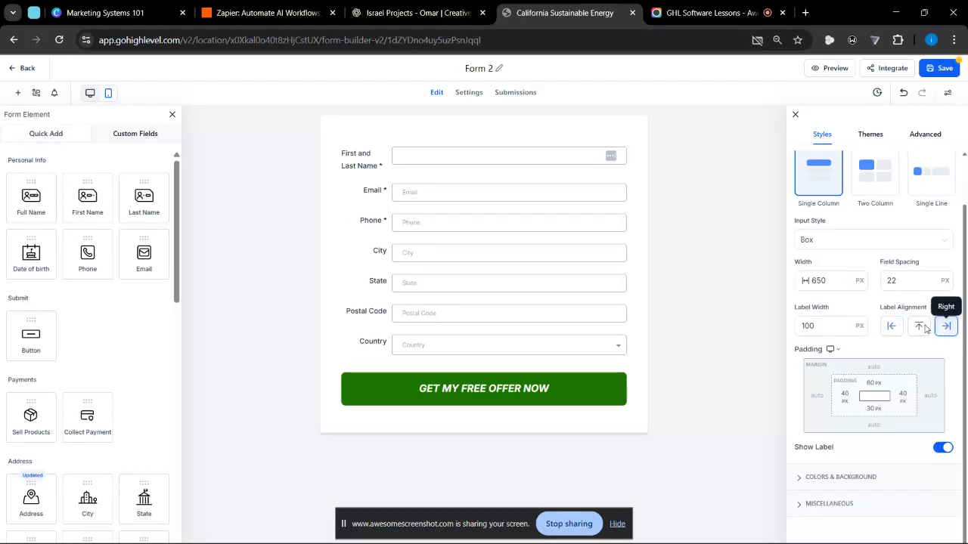
pyautogui.click(920, 327)
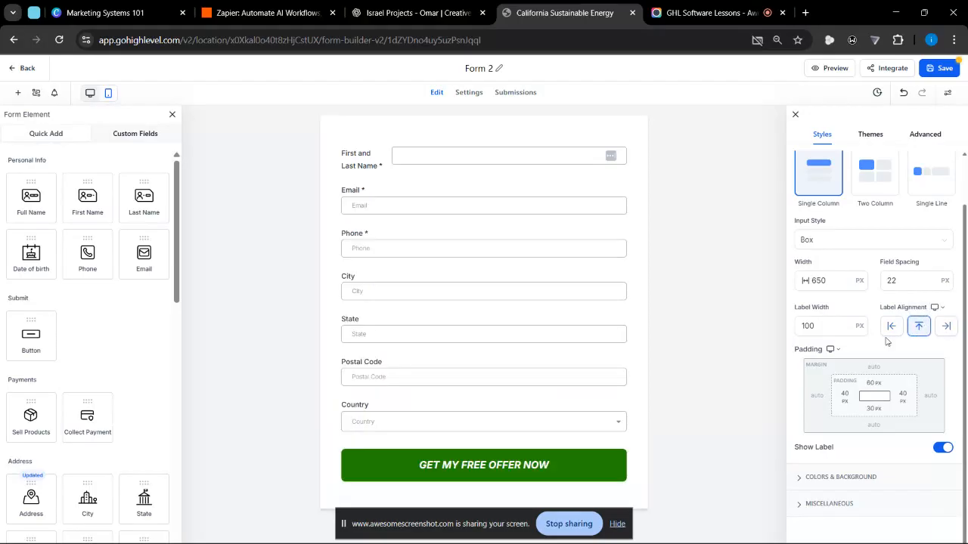
pyautogui.click(892, 332)
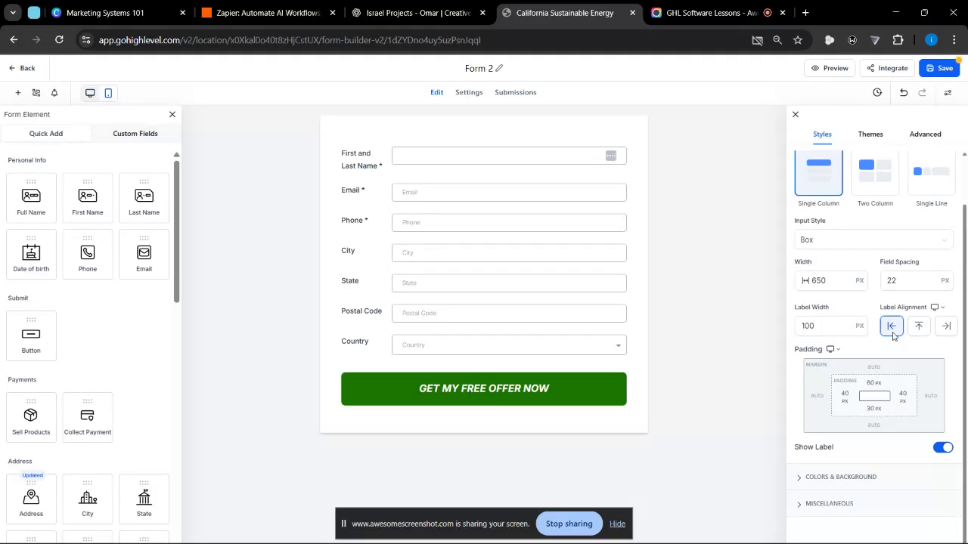
# - Try left and top label alignment on the Phone field, restore Form Default, and return to the form-wide Styles settings
pyautogui.click(459, 222)
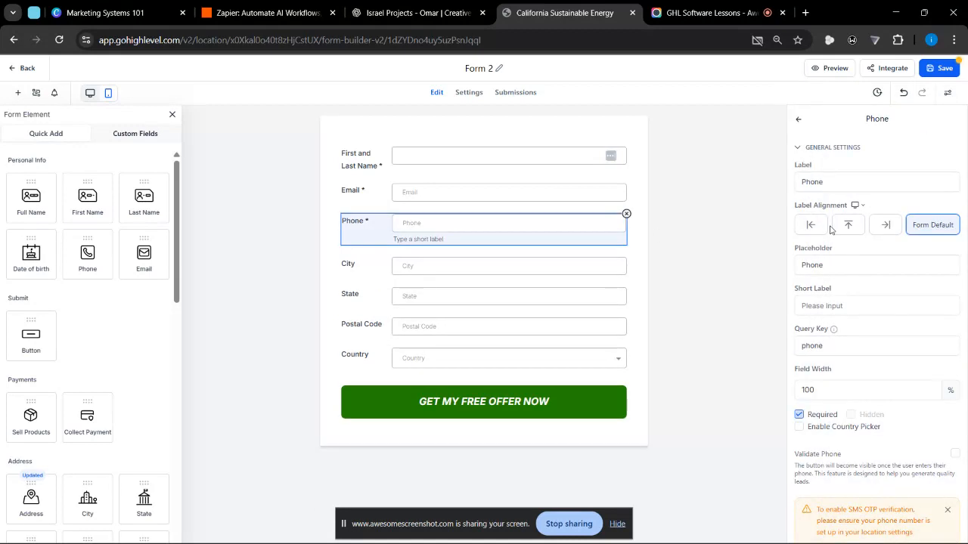
pyautogui.click(813, 225)
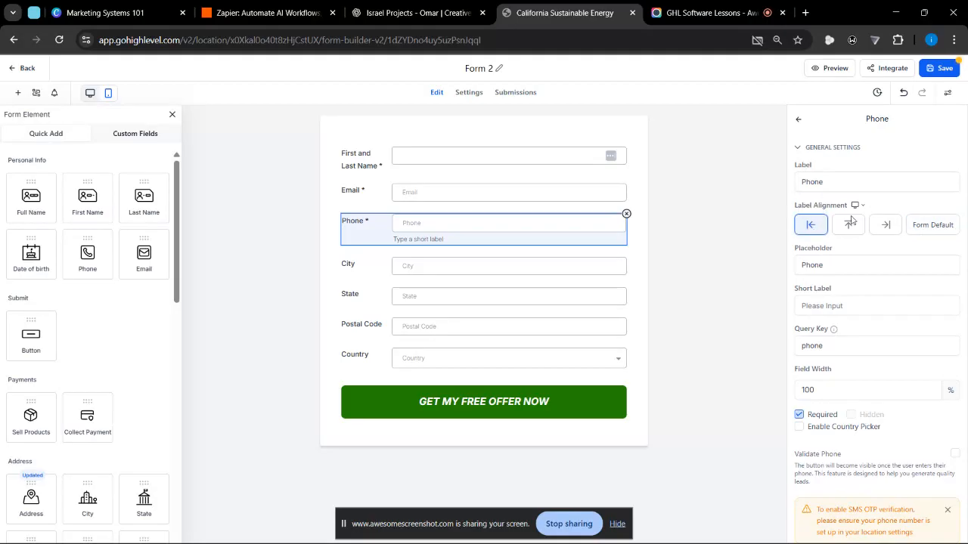
pyautogui.click(850, 223)
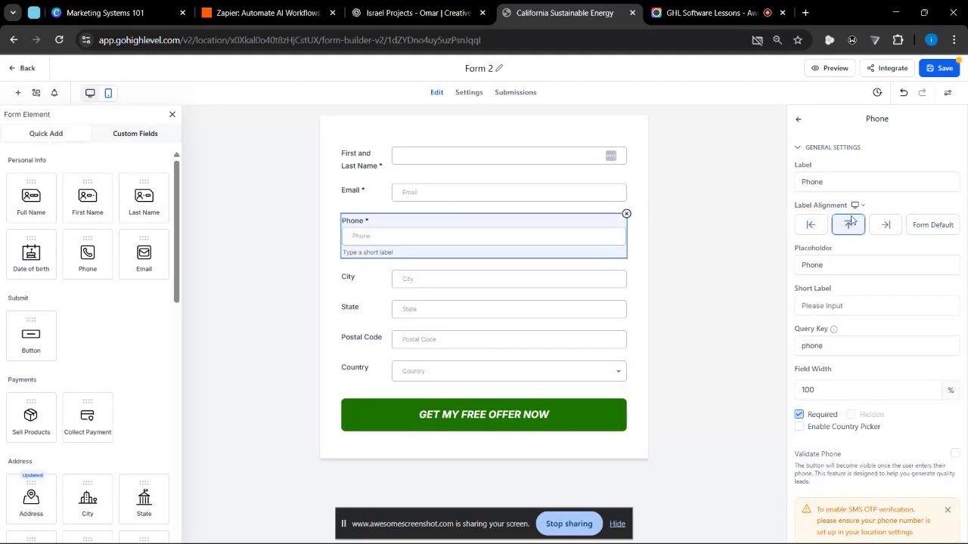
pyautogui.click(954, 231)
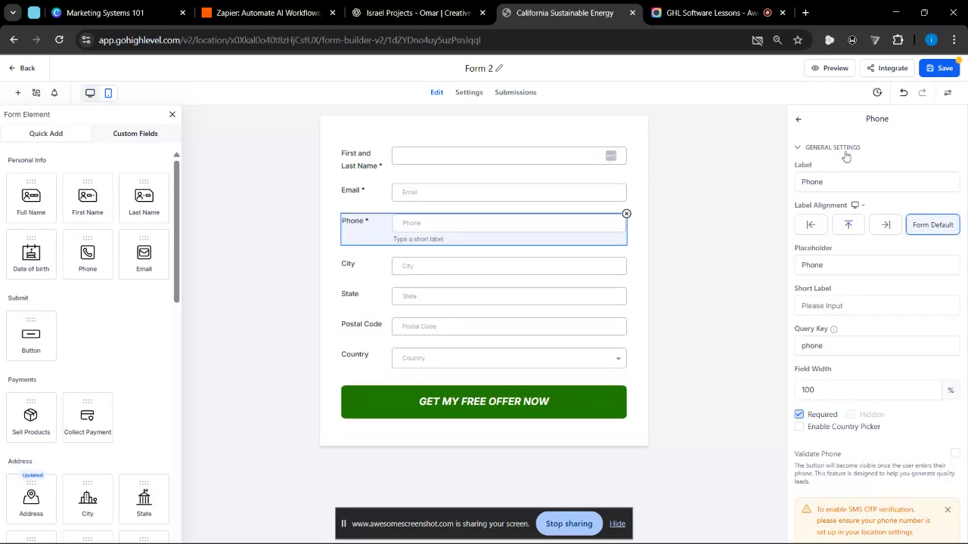
pyautogui.click(797, 123)
pyautogui.click(954, 95)
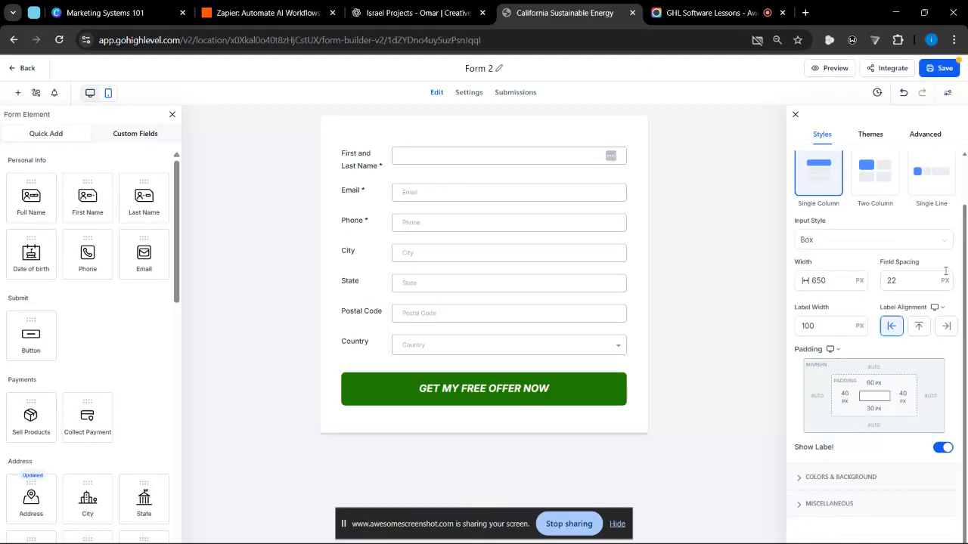
# - Try top and right label alignment form-wide before restoring left, and switch Show Label off and back on
pyautogui.click(917, 327)
pyautogui.click(945, 326)
pyautogui.click(893, 331)
pyautogui.click(942, 449)
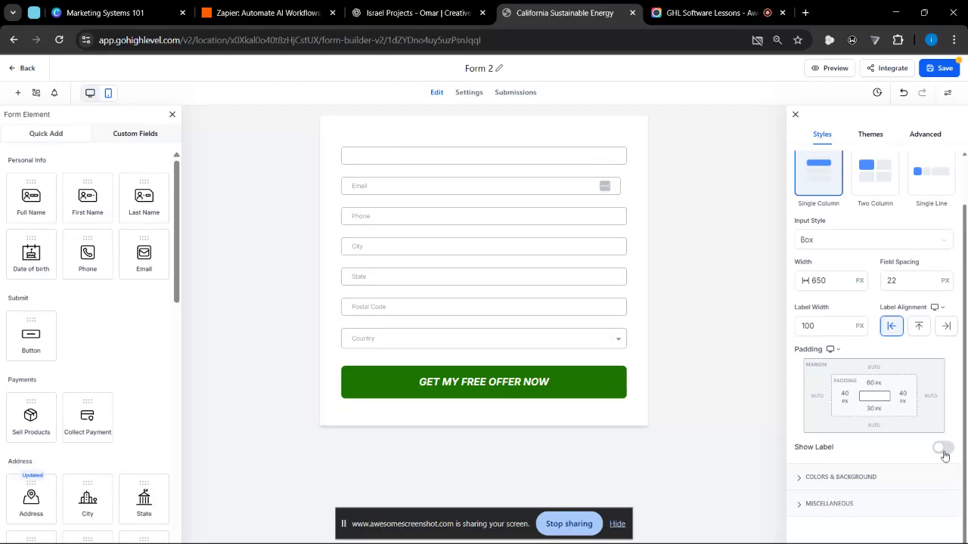
pyautogui.click(943, 454)
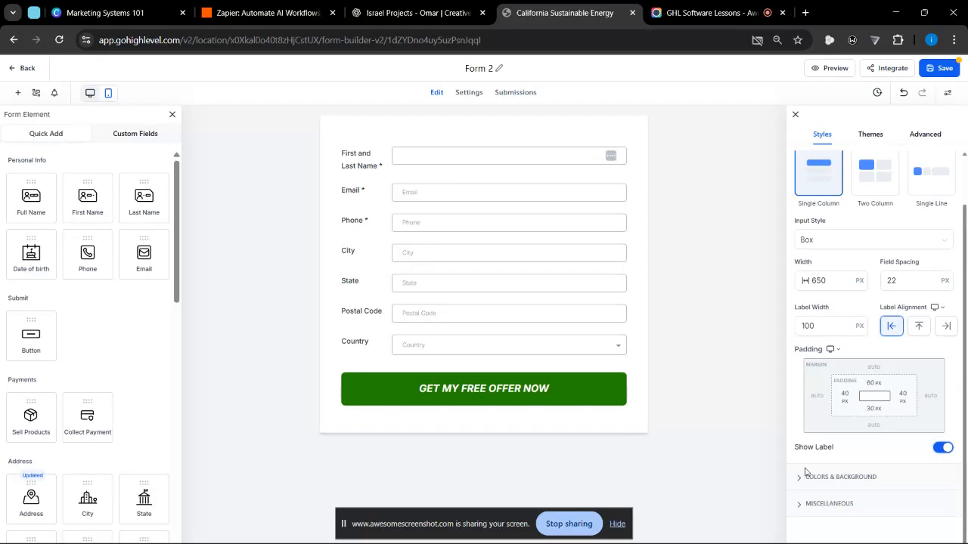
# - Change the form's input style to Line in the Layout settings
pyautogui.scroll(1, 918, 243)
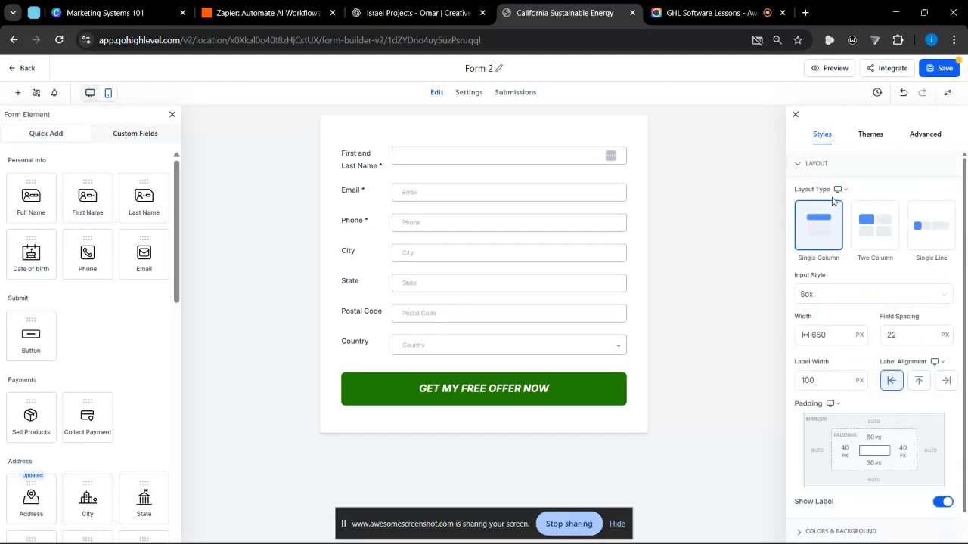
pyautogui.scroll(-1, 871, 252)
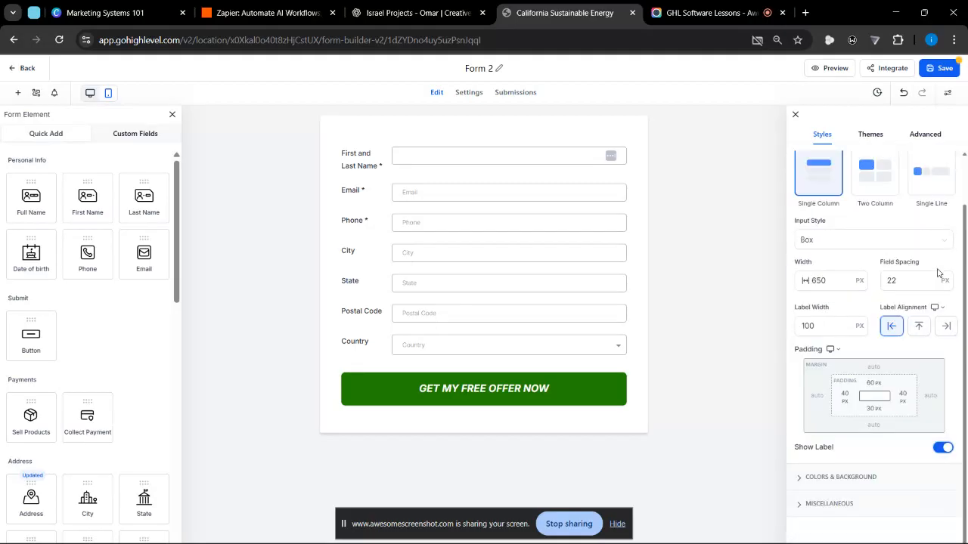
pyautogui.click(837, 239)
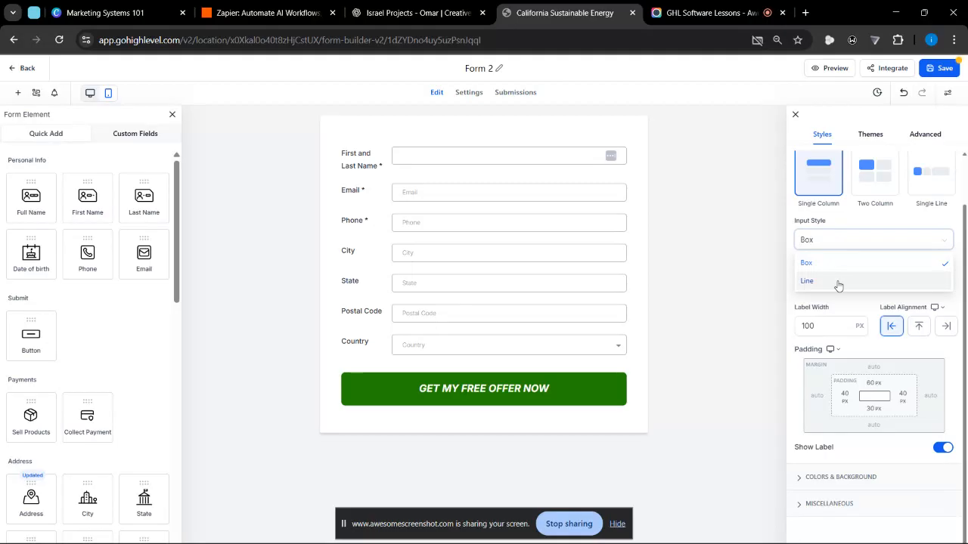
pyautogui.click(837, 283)
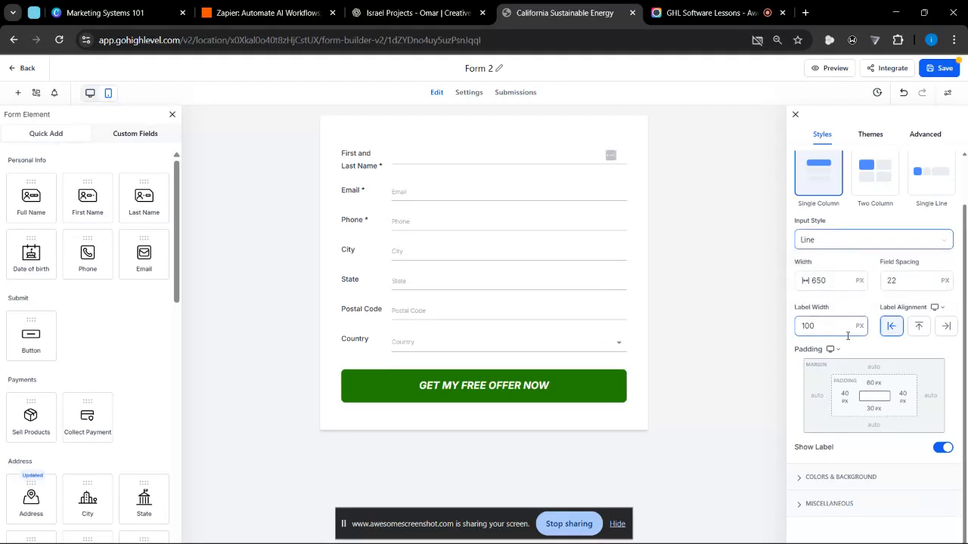
# - Hide the field labels with the Line input style applied, and show them again
pyautogui.click(824, 284)
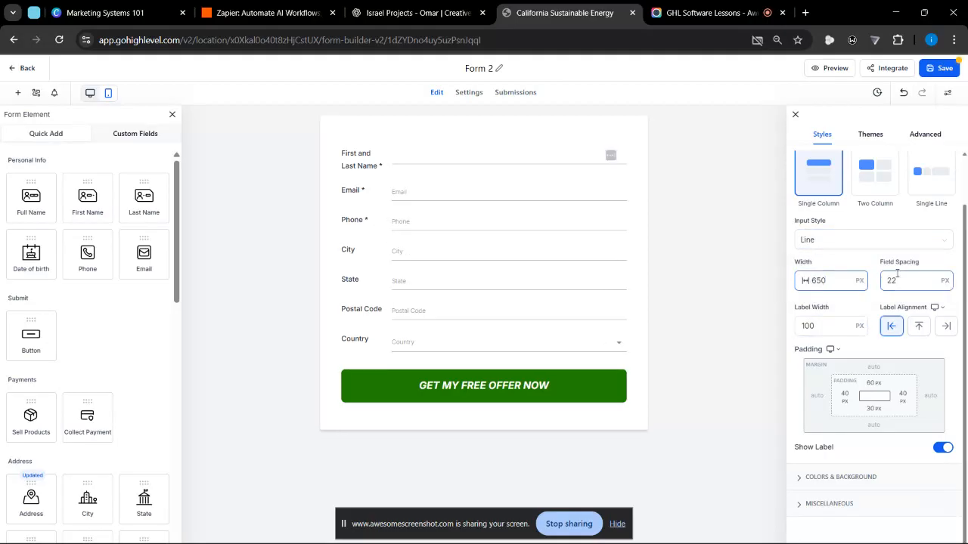
pyautogui.click(941, 448)
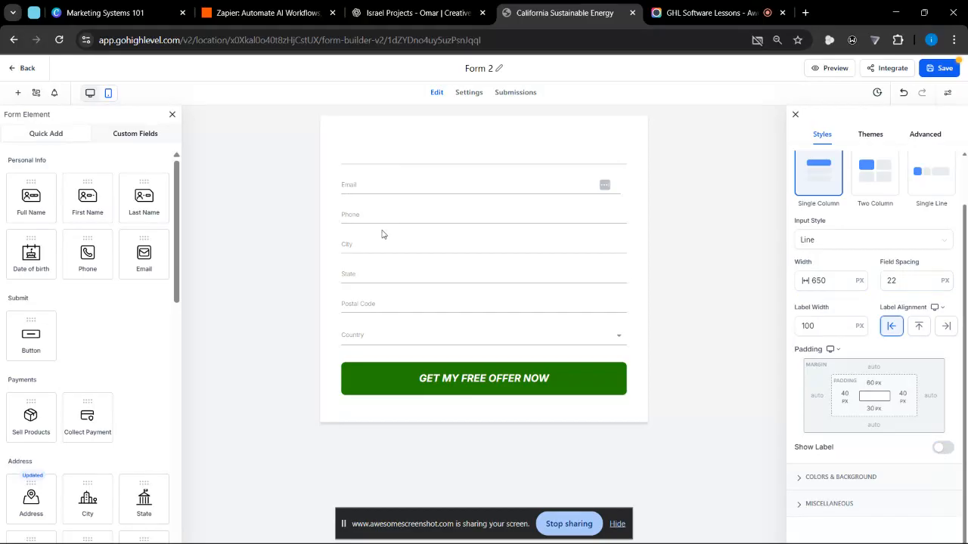
pyautogui.click(941, 448)
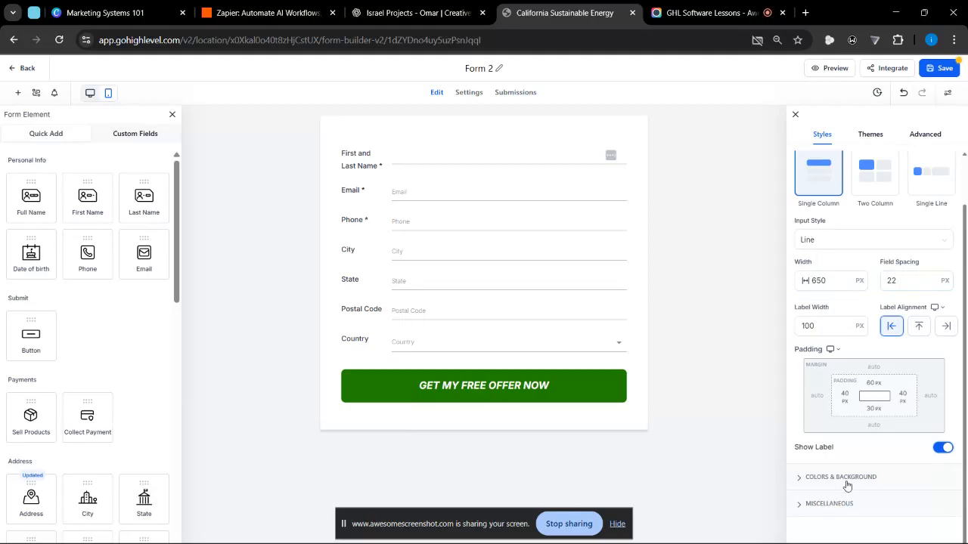
# - Collapse the Layout settings and expand the Colors & Background settings
pyautogui.scroll(2, 845, 394)
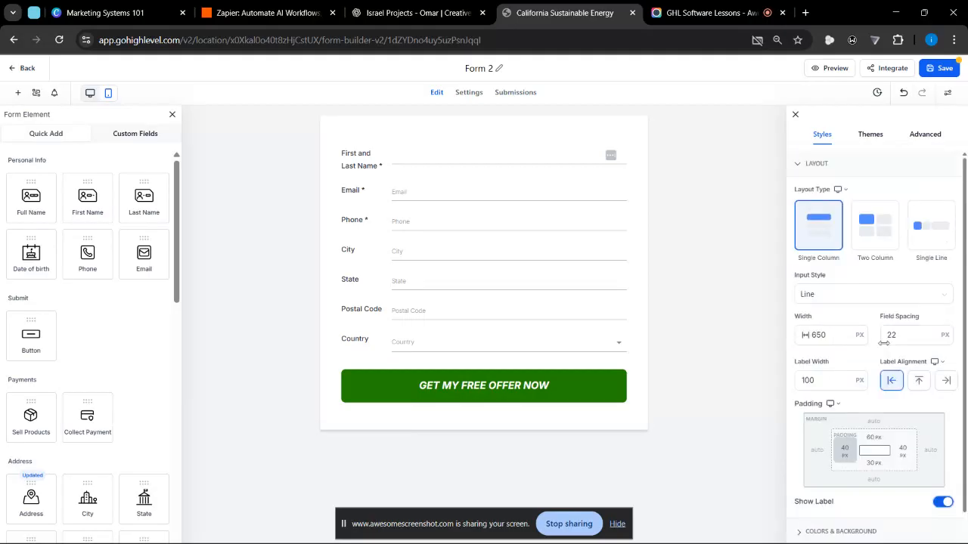
pyautogui.click(813, 166)
pyautogui.click(818, 193)
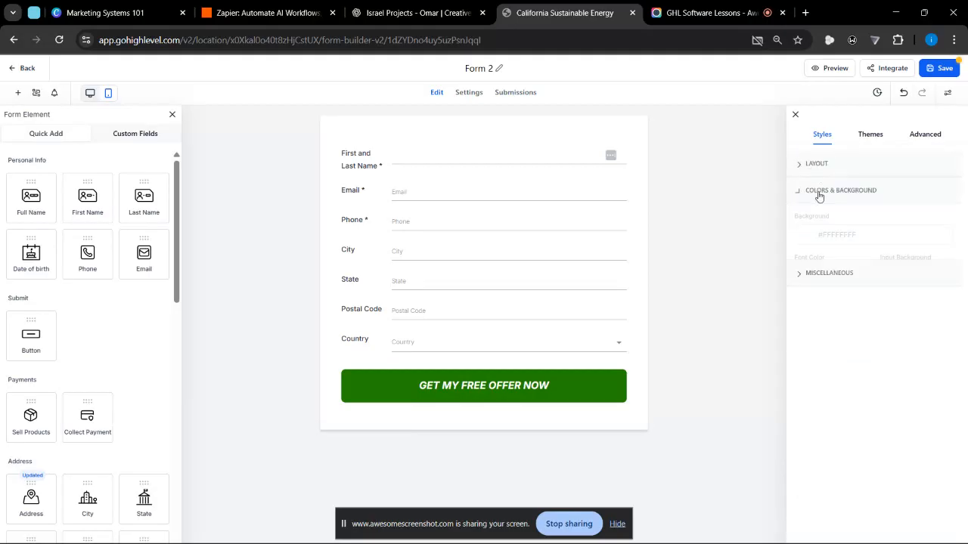